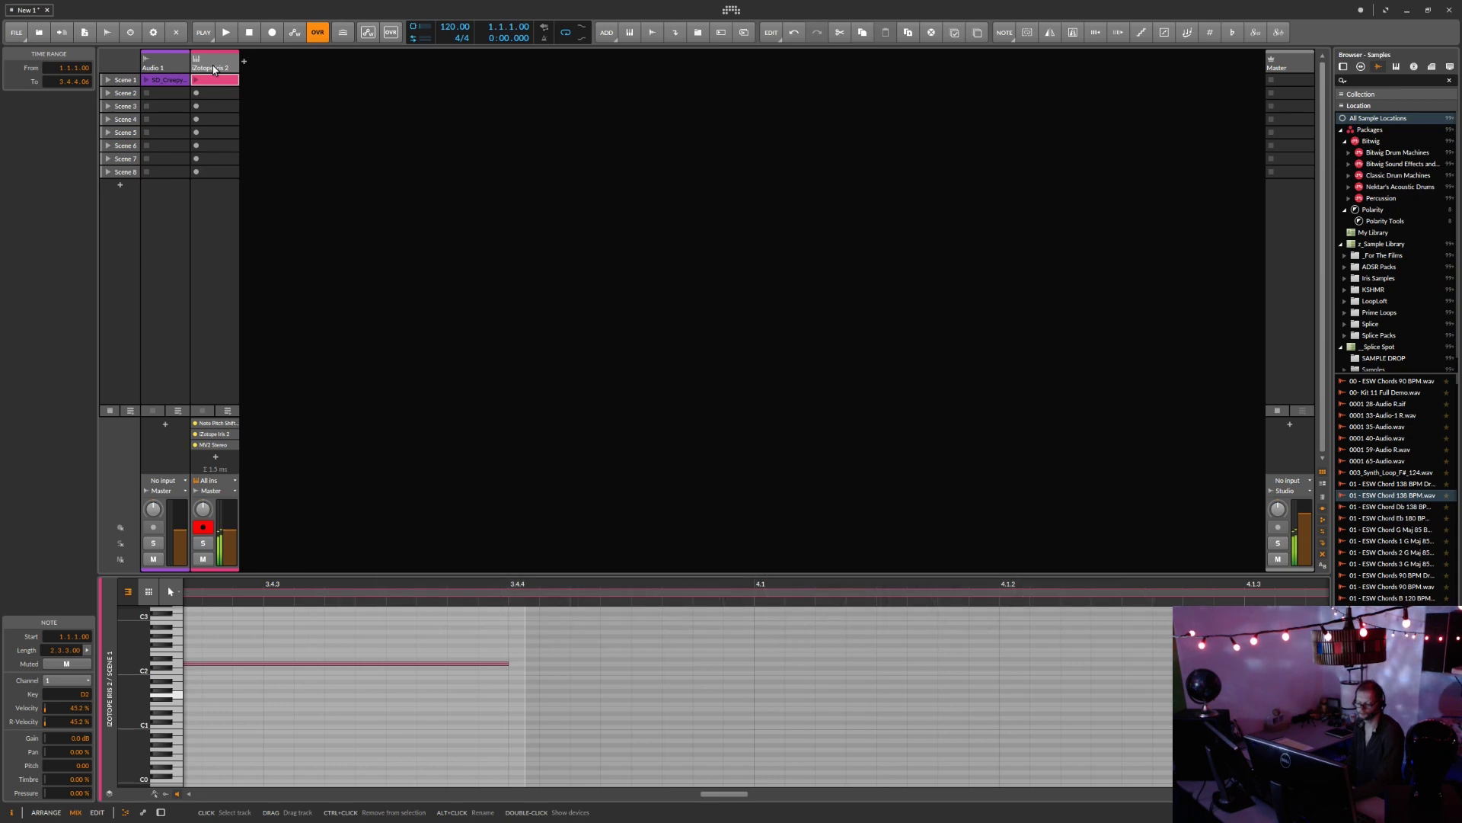
Show the iZotope Iris 2 track's devices and place the Iris 2 plugin window over the middle of the clip launcher.
double_click(214, 71)
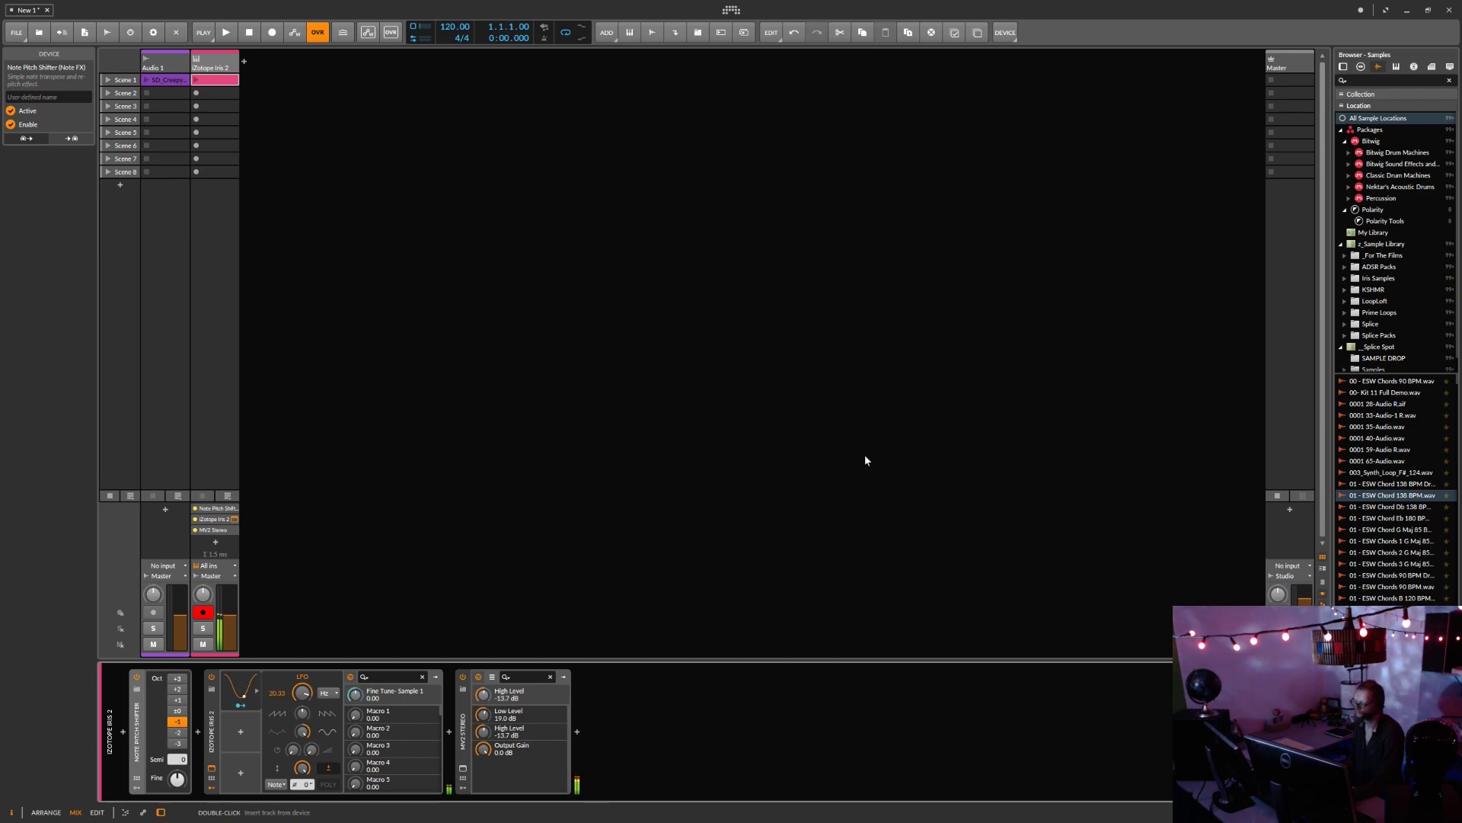
key(alt+Tab)
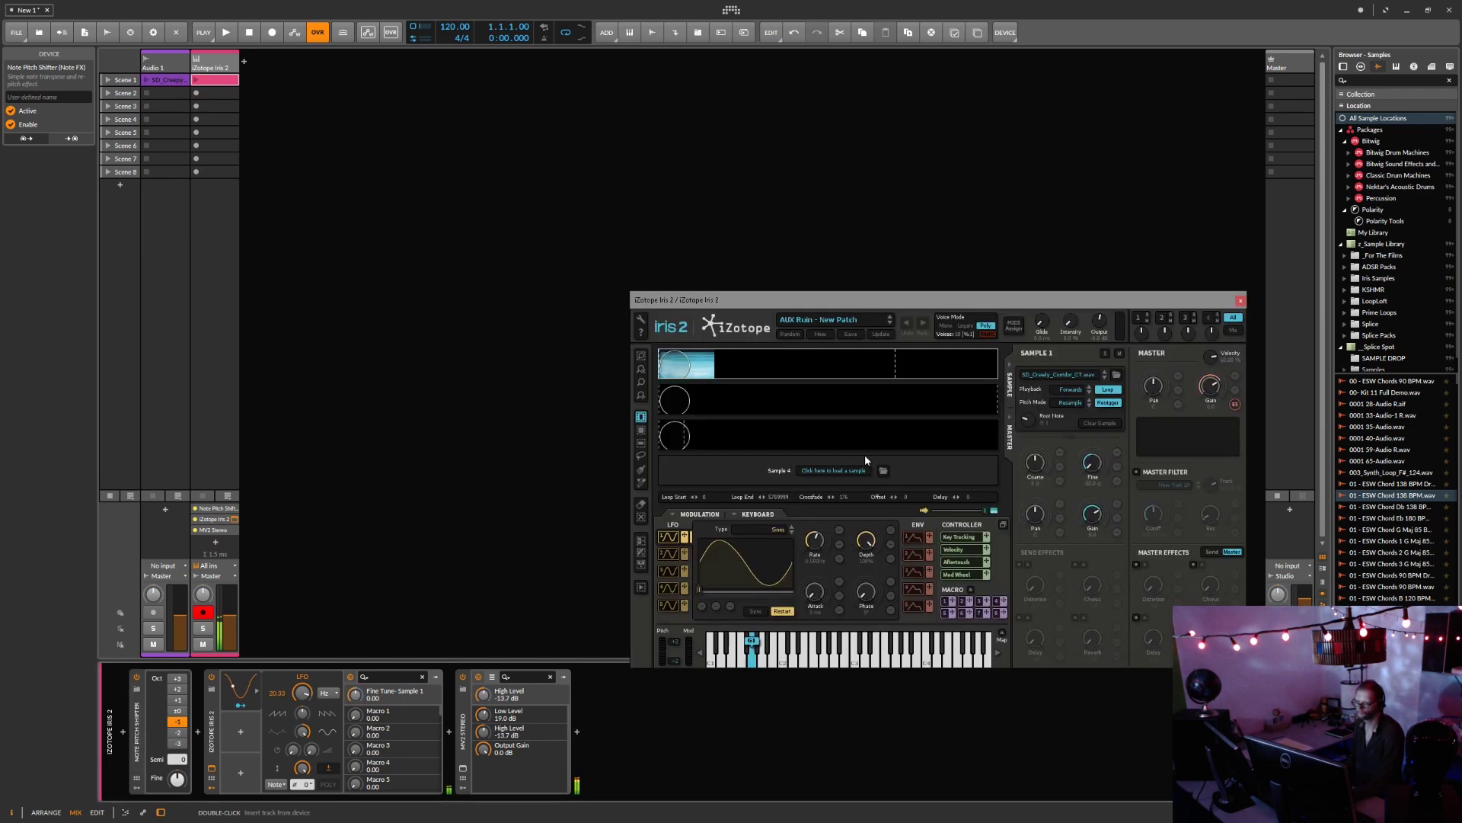
drag(900, 305, 704, 153)
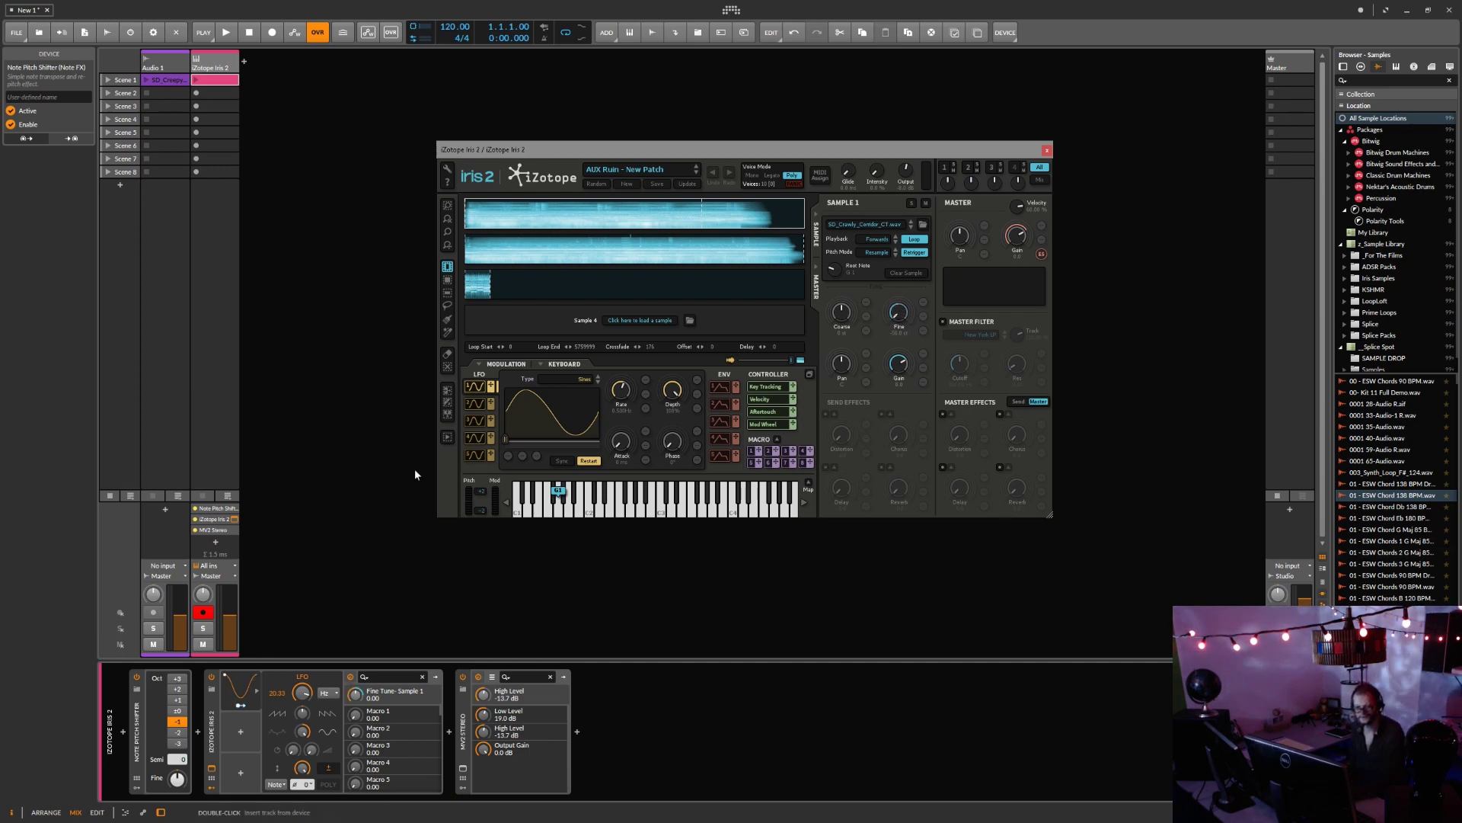
Open the iZotope Iris 2 clip in Scene 1 for note editing and toggle the Adaptive grid on and back off, leaving 1/16 straight.
double_click(225, 86)
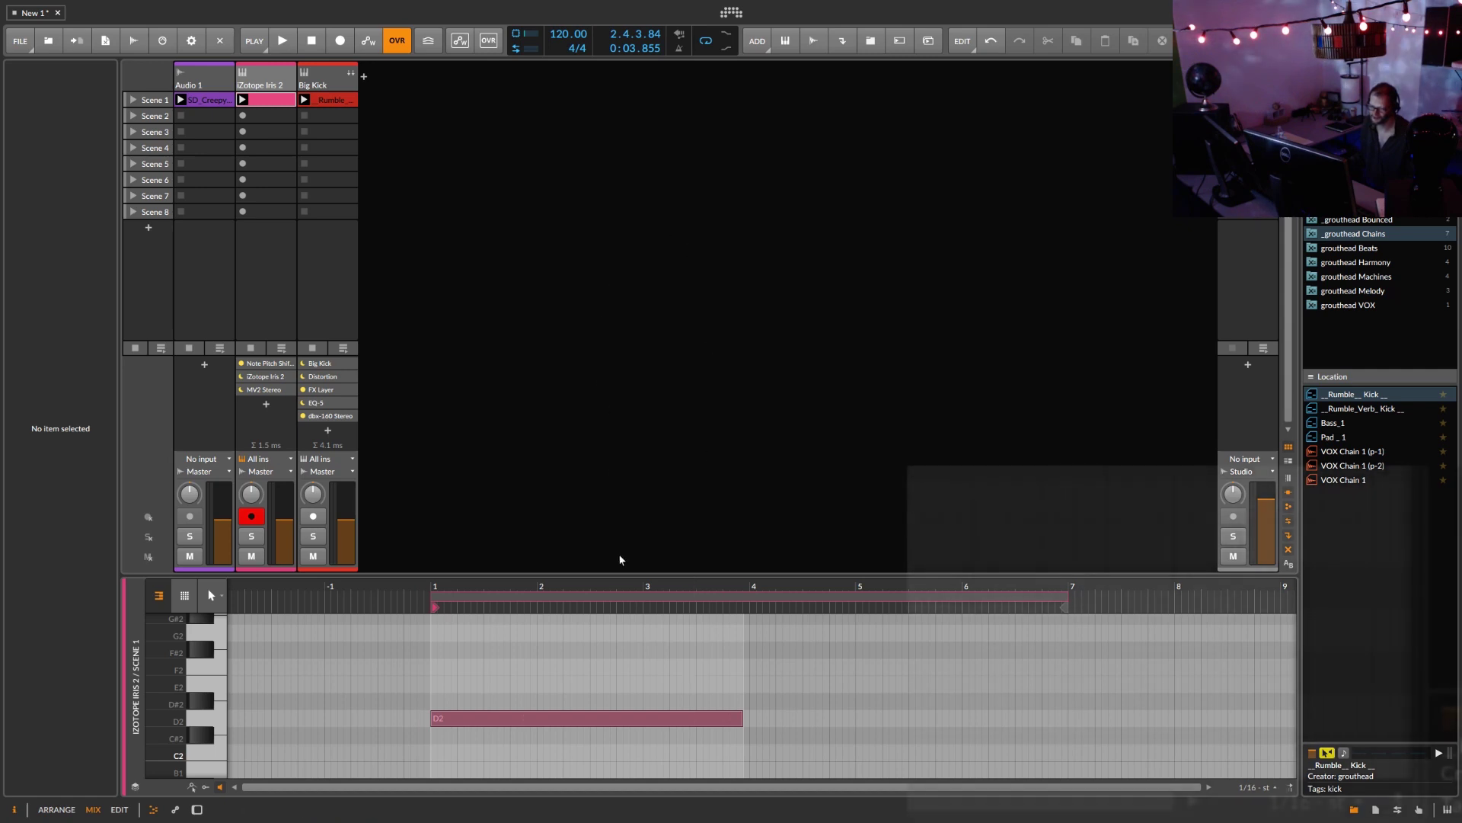
drag(620, 587, 618, 596)
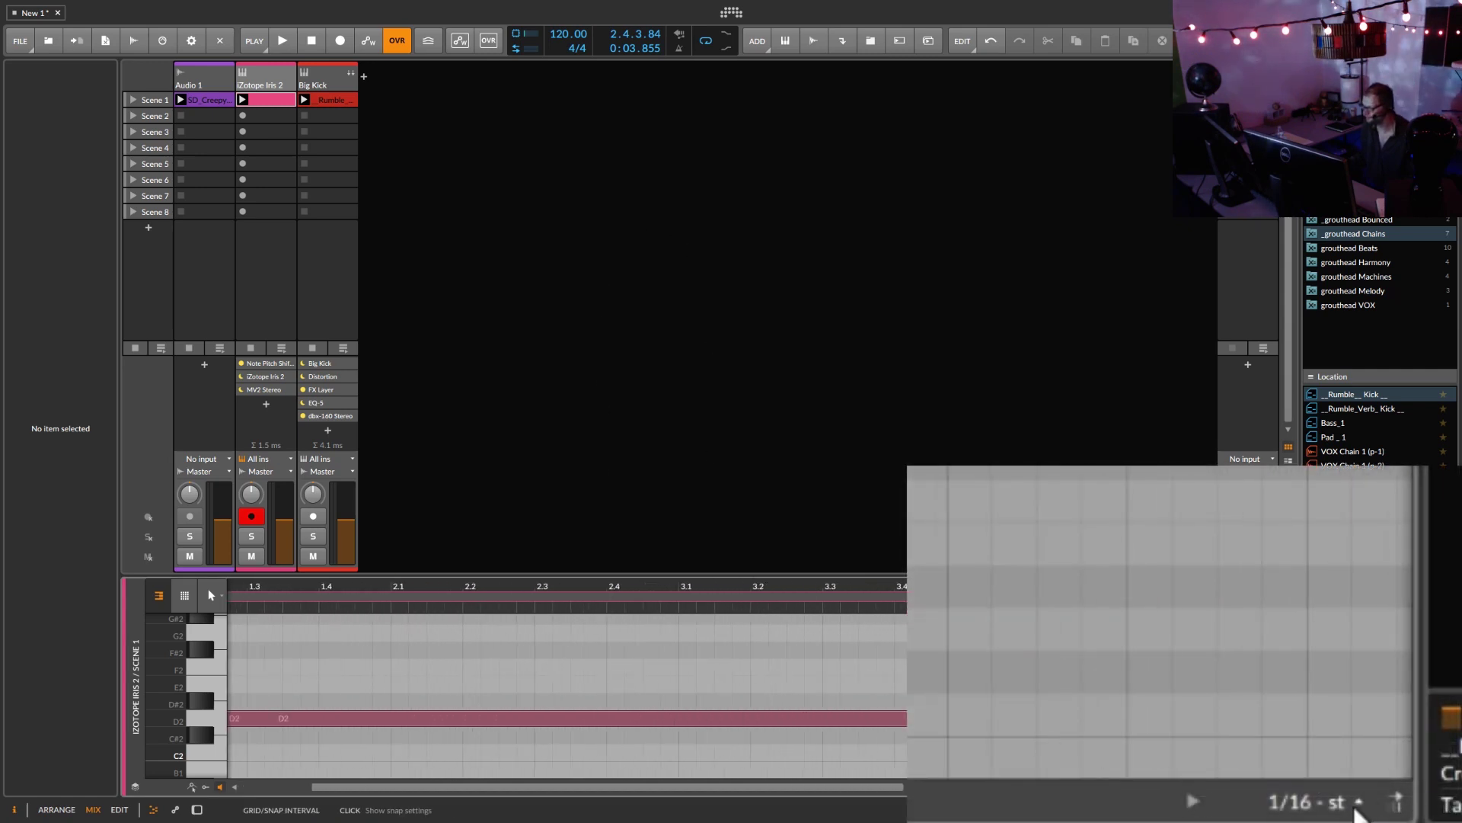
click(1355, 814)
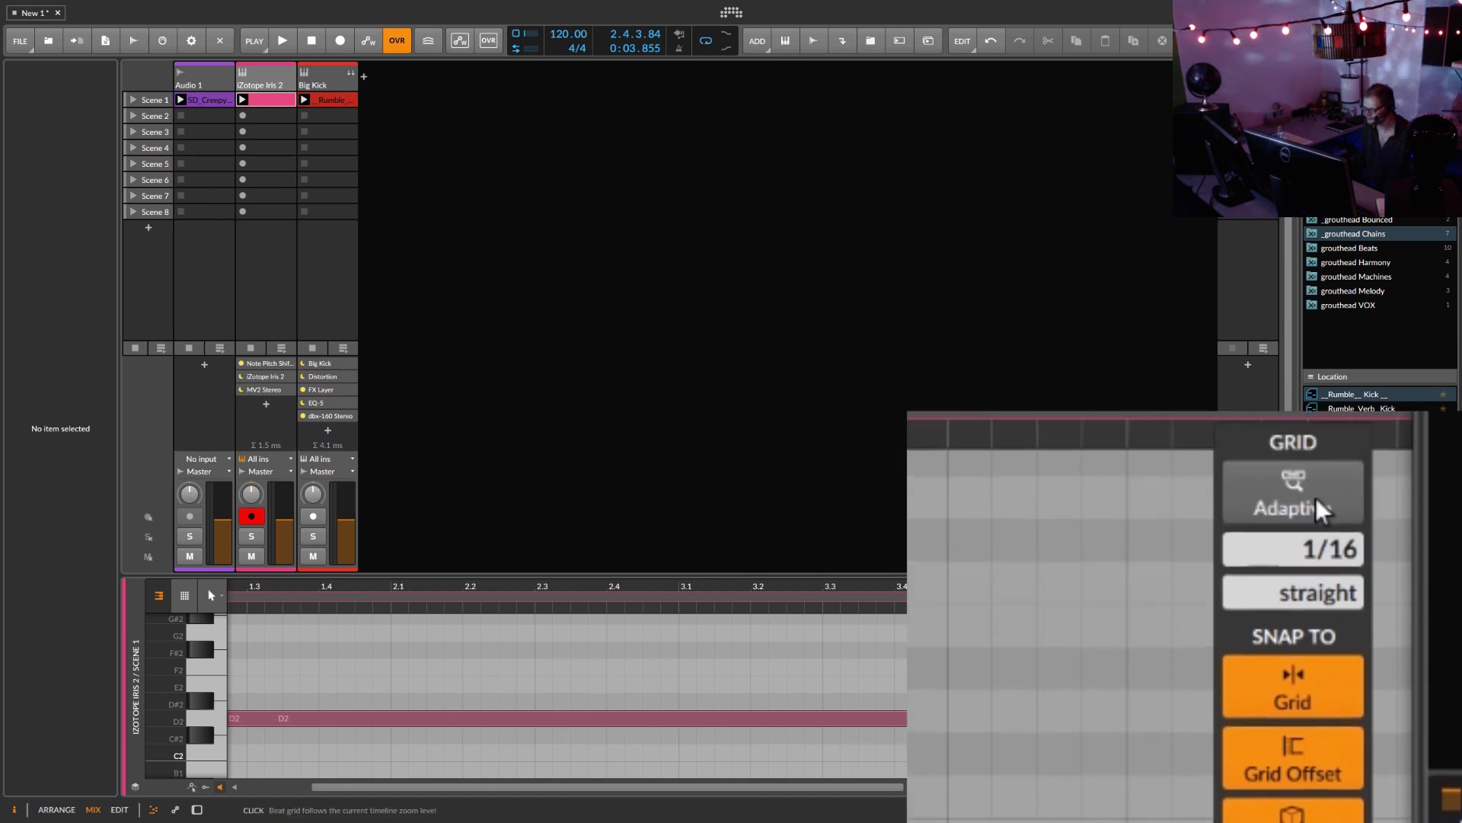
click(1322, 509)
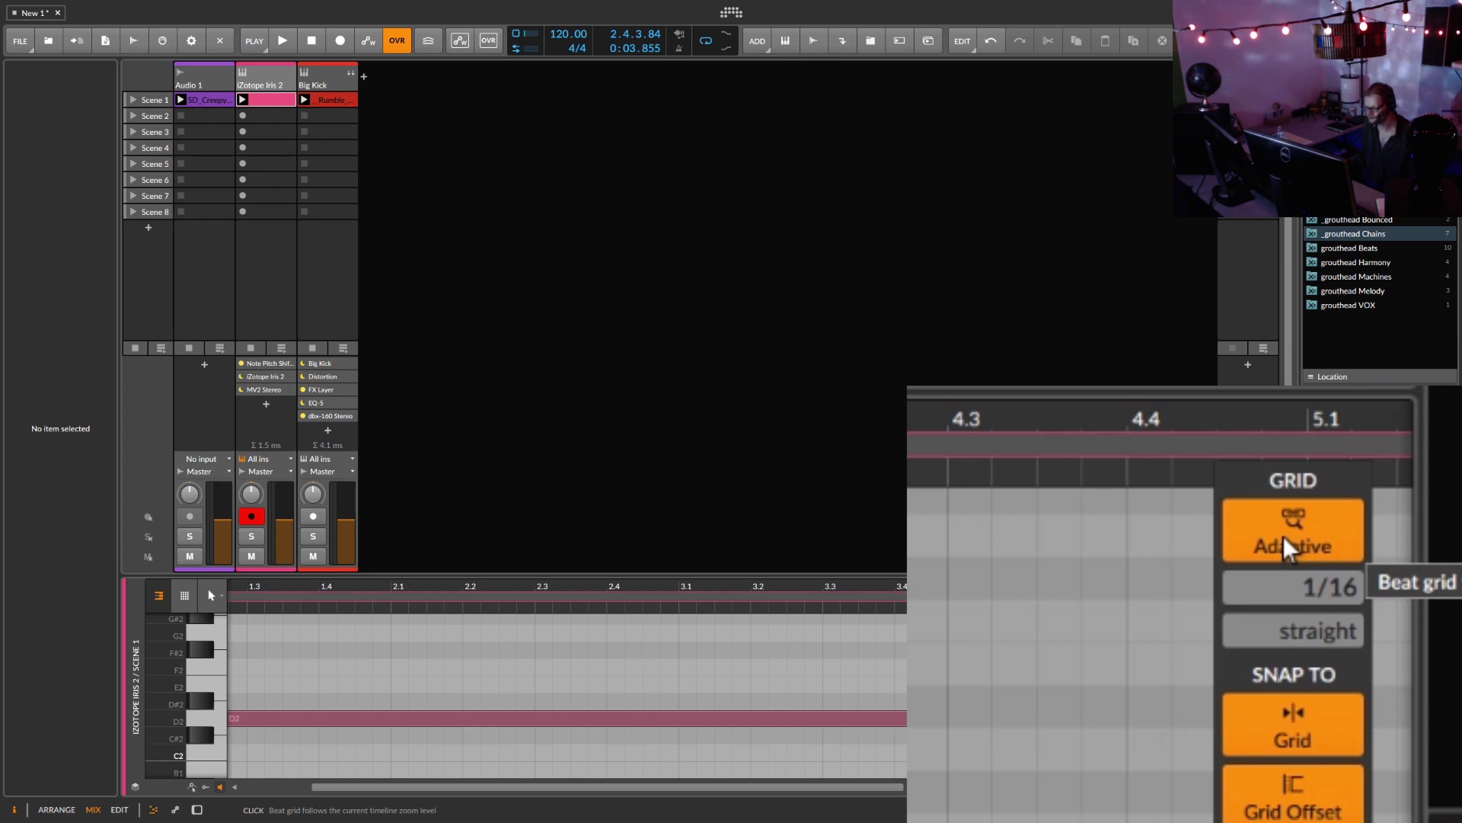
click(1345, 547)
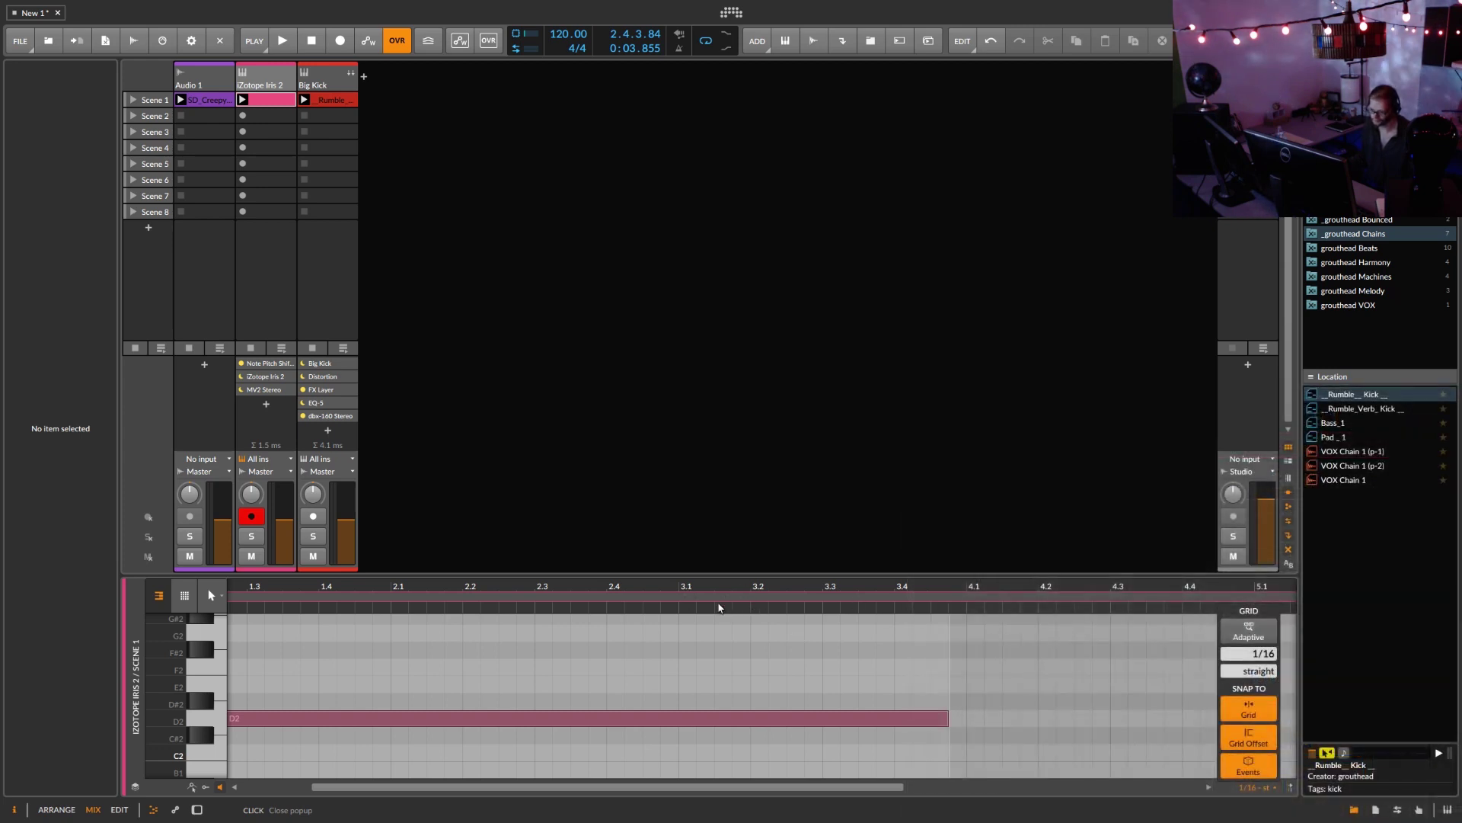
click(711, 586)
Shorten the D2 note from its end, free of grid snapping, to a length of about 2.3.2.52.
drag(712, 585, 802, 660)
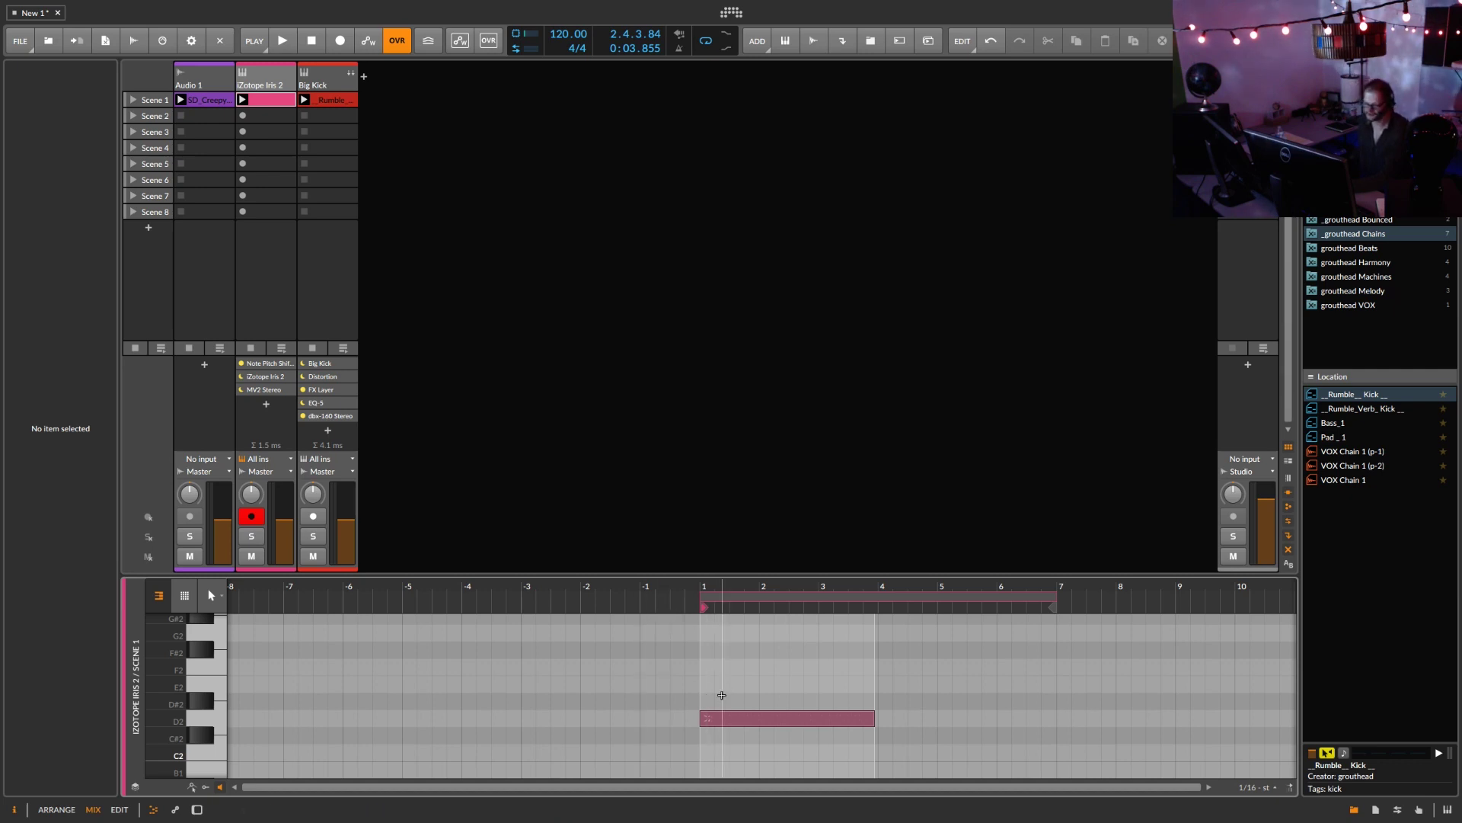
drag(807, 584, 450, 598)
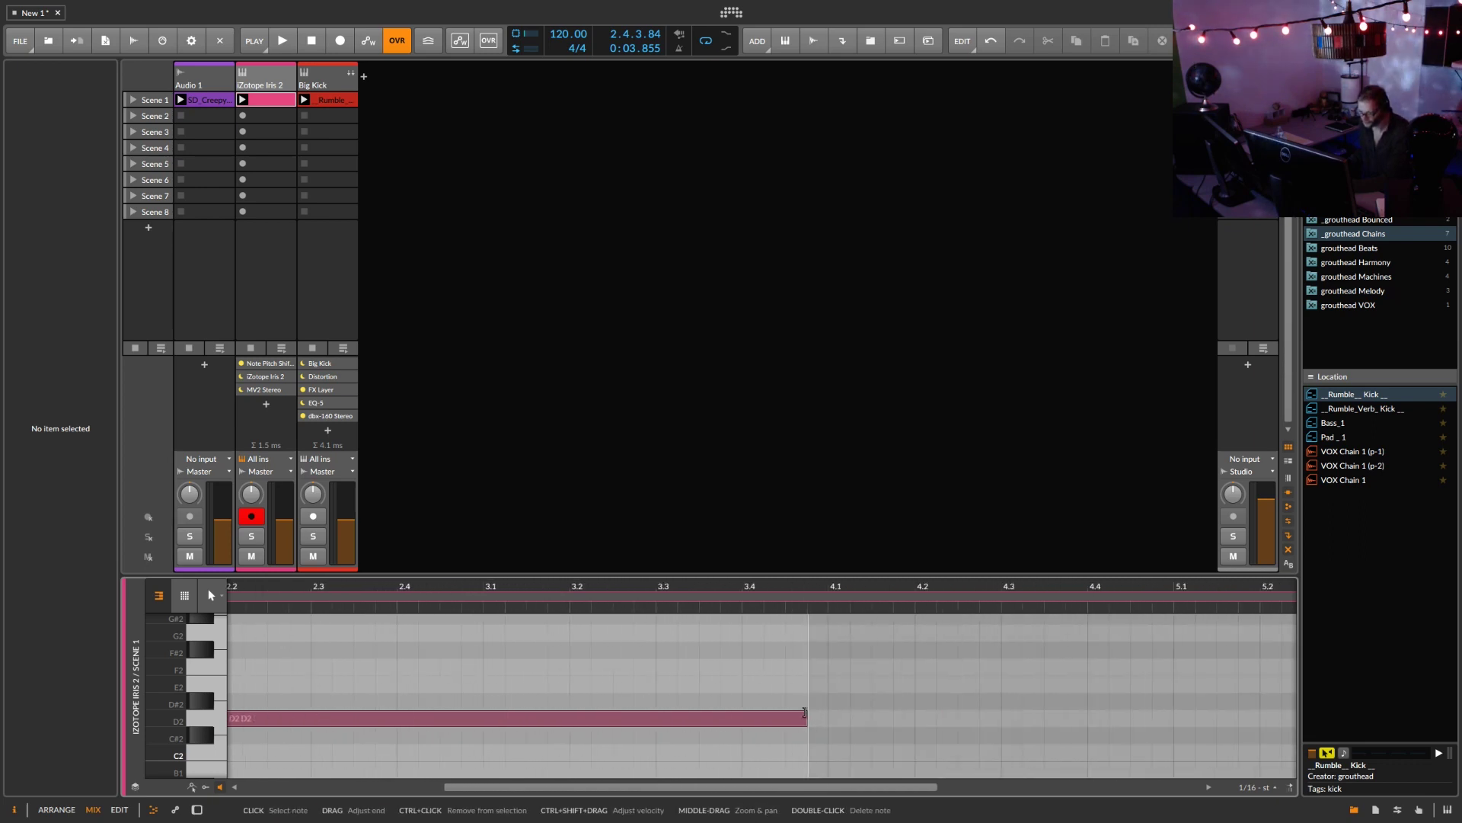
mouse_move(805, 712)
mouse_down()
mouse_move(764, 715)
mouse_move(796, 722)
mouse_up()
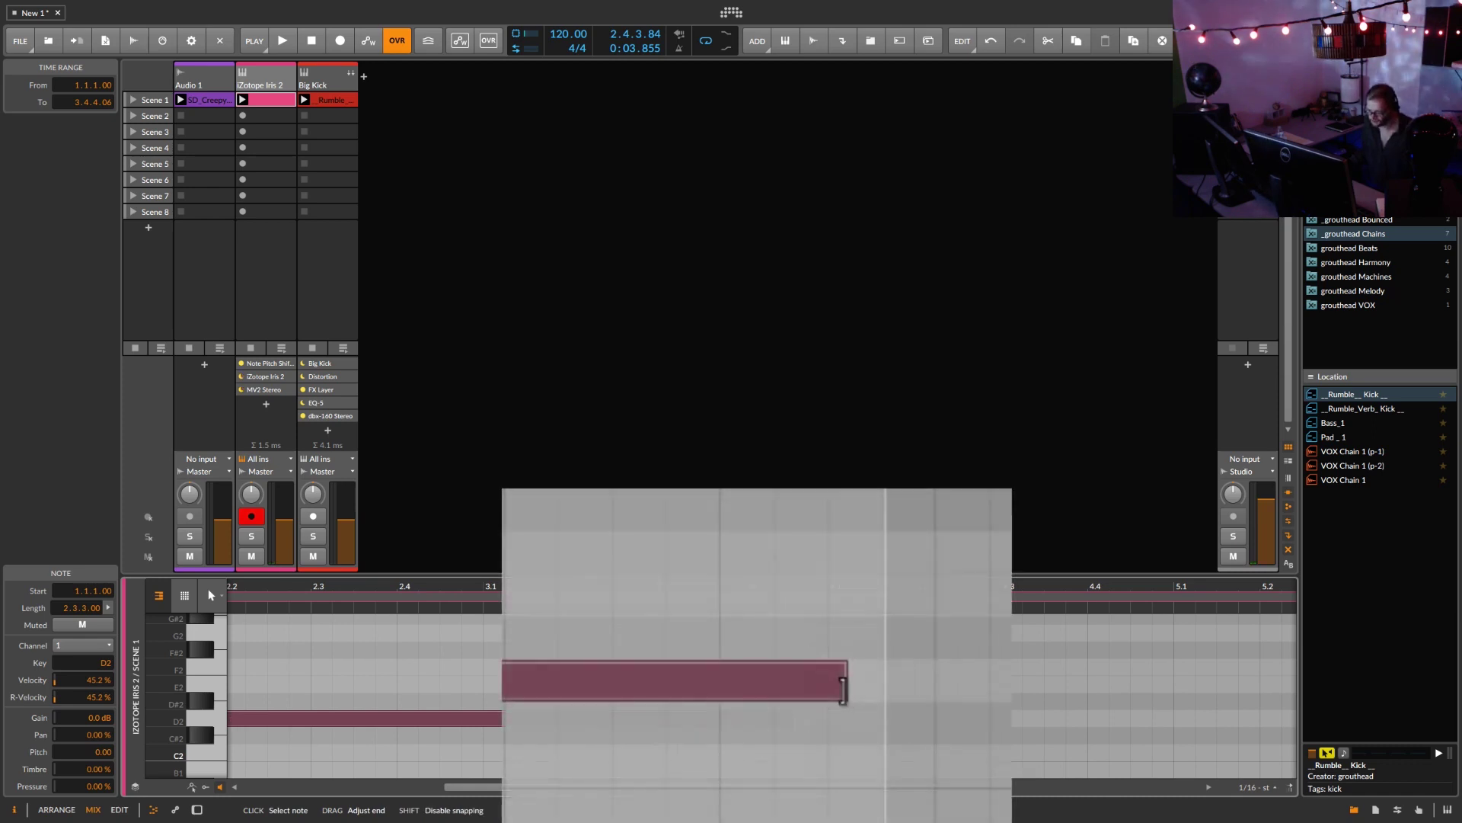
drag(859, 691, 795, 722)
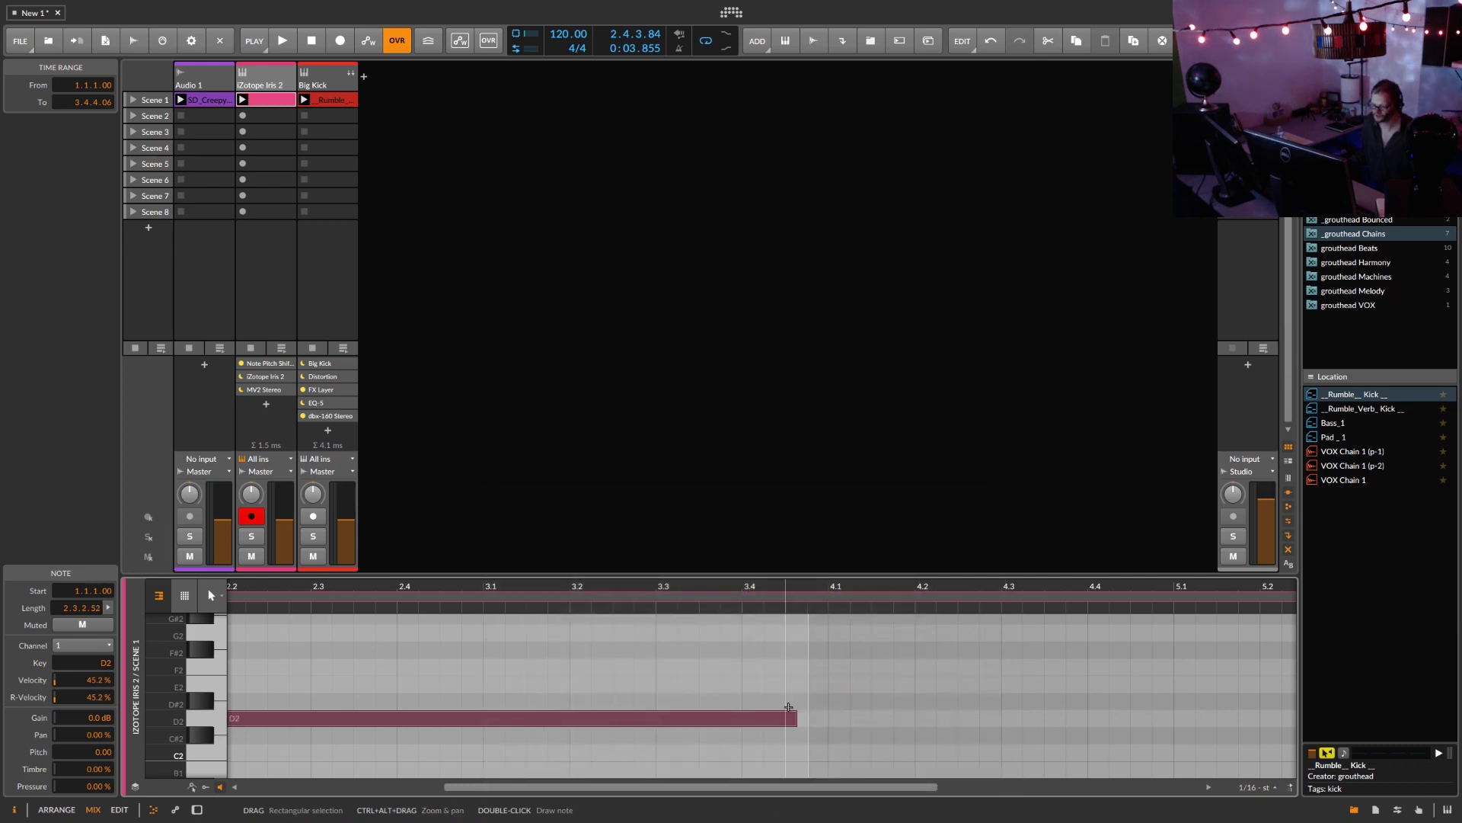
Extend the D2 note's start ahead of bar 1 to about -1.4.4.29, free of grid snapping.
drag(742, 586, 922, 515)
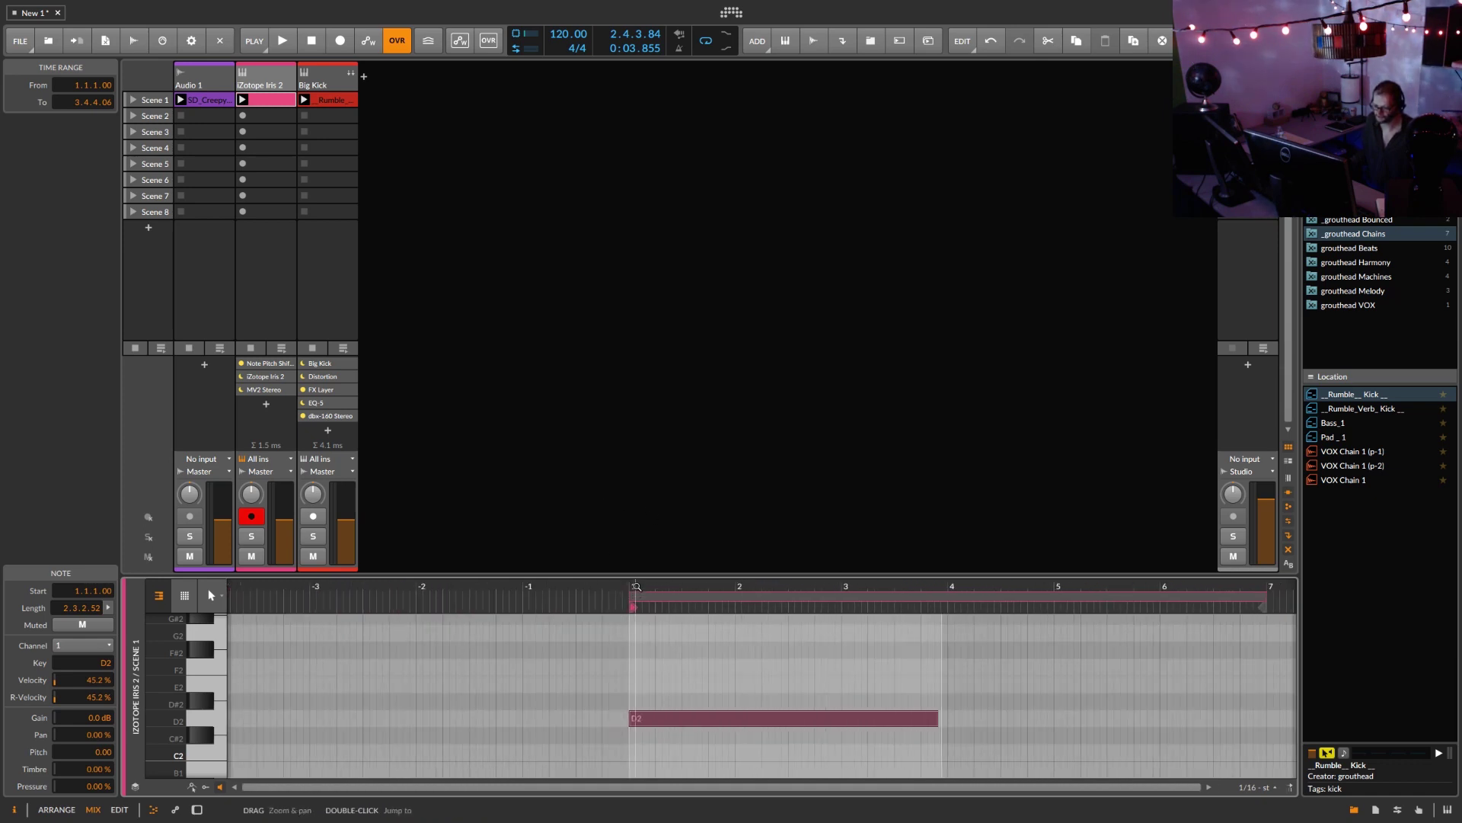
drag(627, 586, 686, 678)
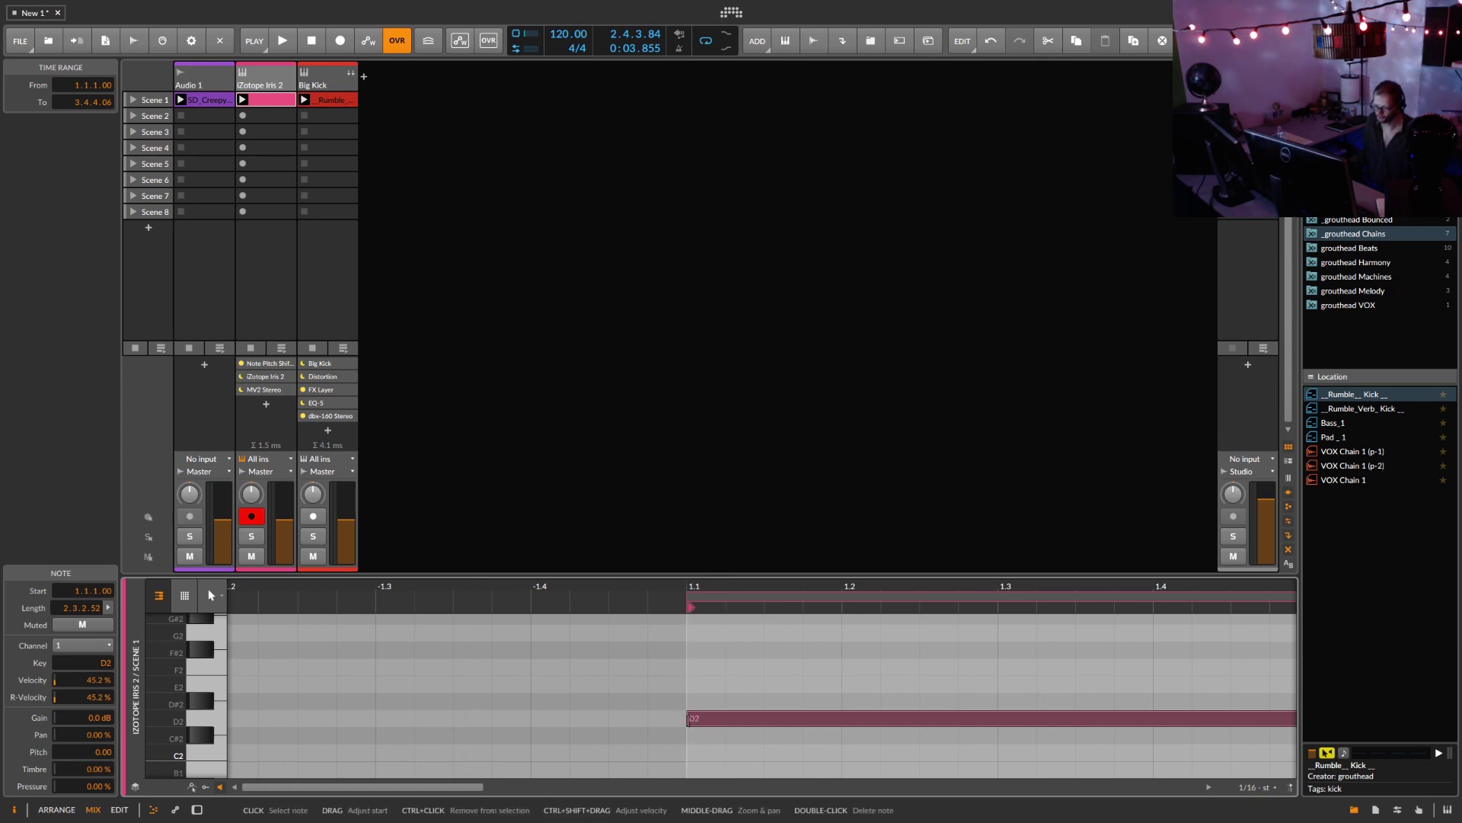
mouse_move(691, 719)
mouse_down()
mouse_move(649, 723)
mouse_move(663, 723)
mouse_up()
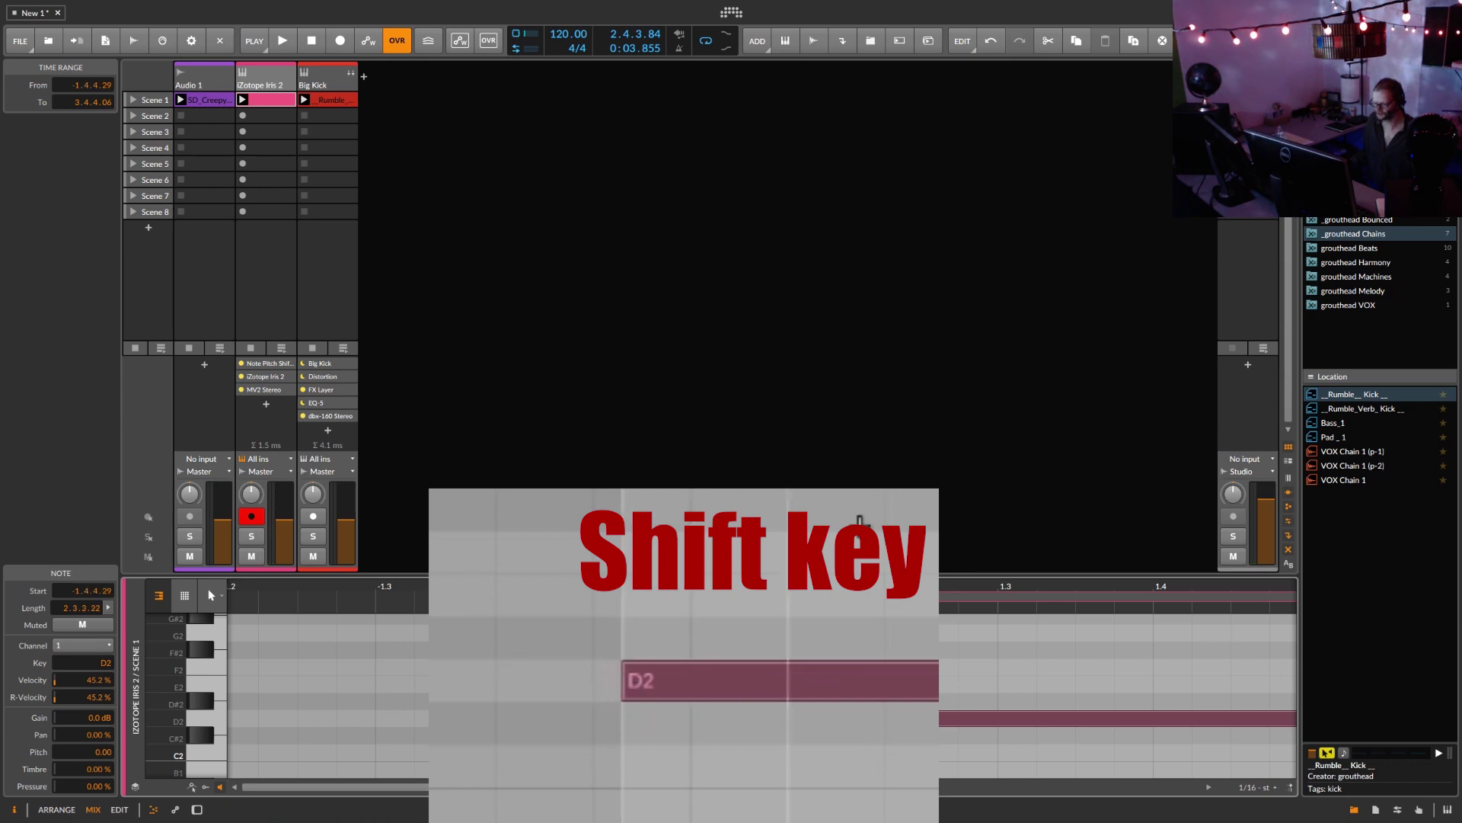
Quantize the start of the D2 note to the grid with the standard Quantize command.
drag(758, 591, 495, 526)
right_click(503, 716)
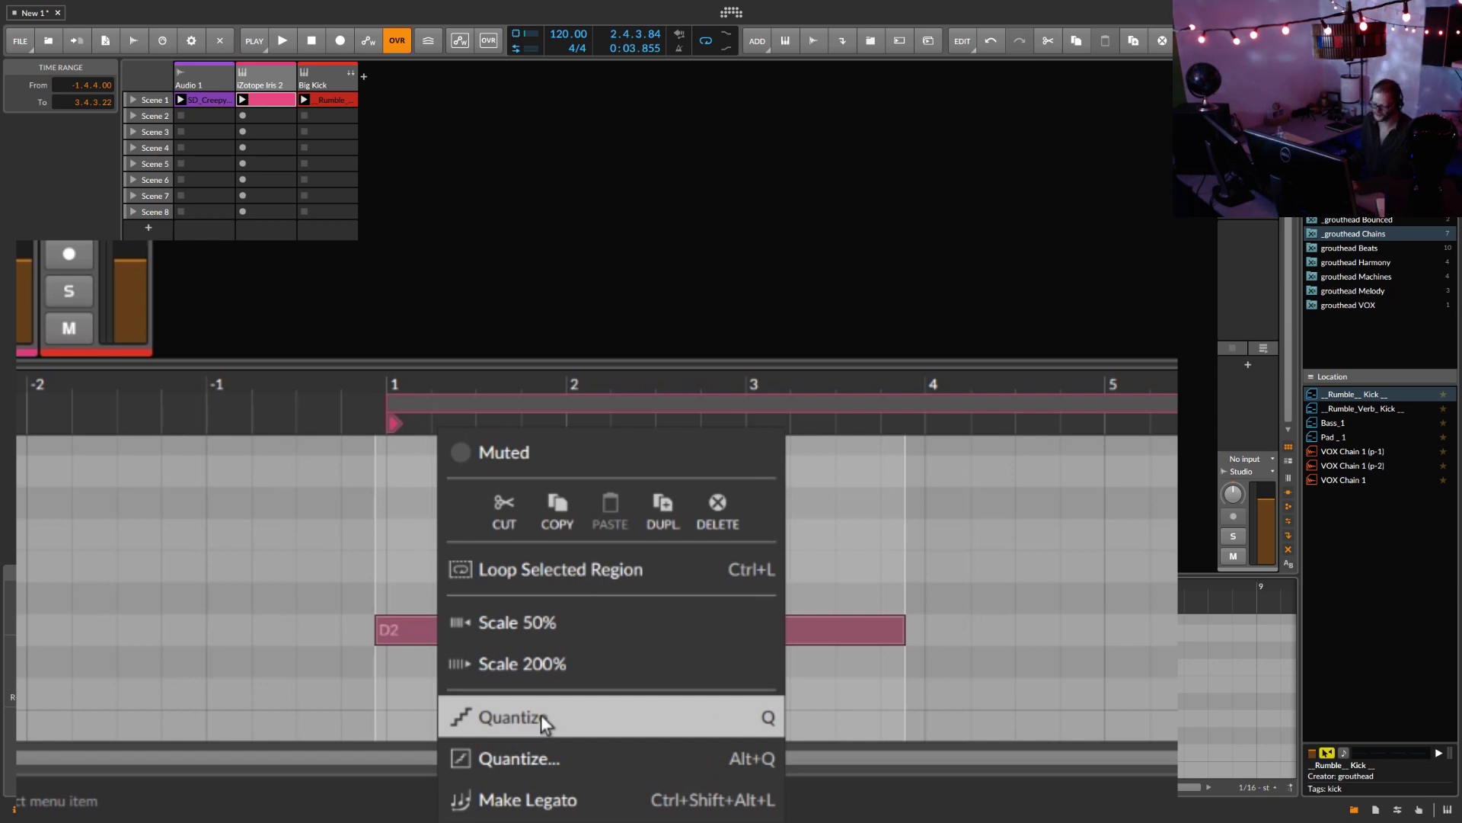
click(842, 625)
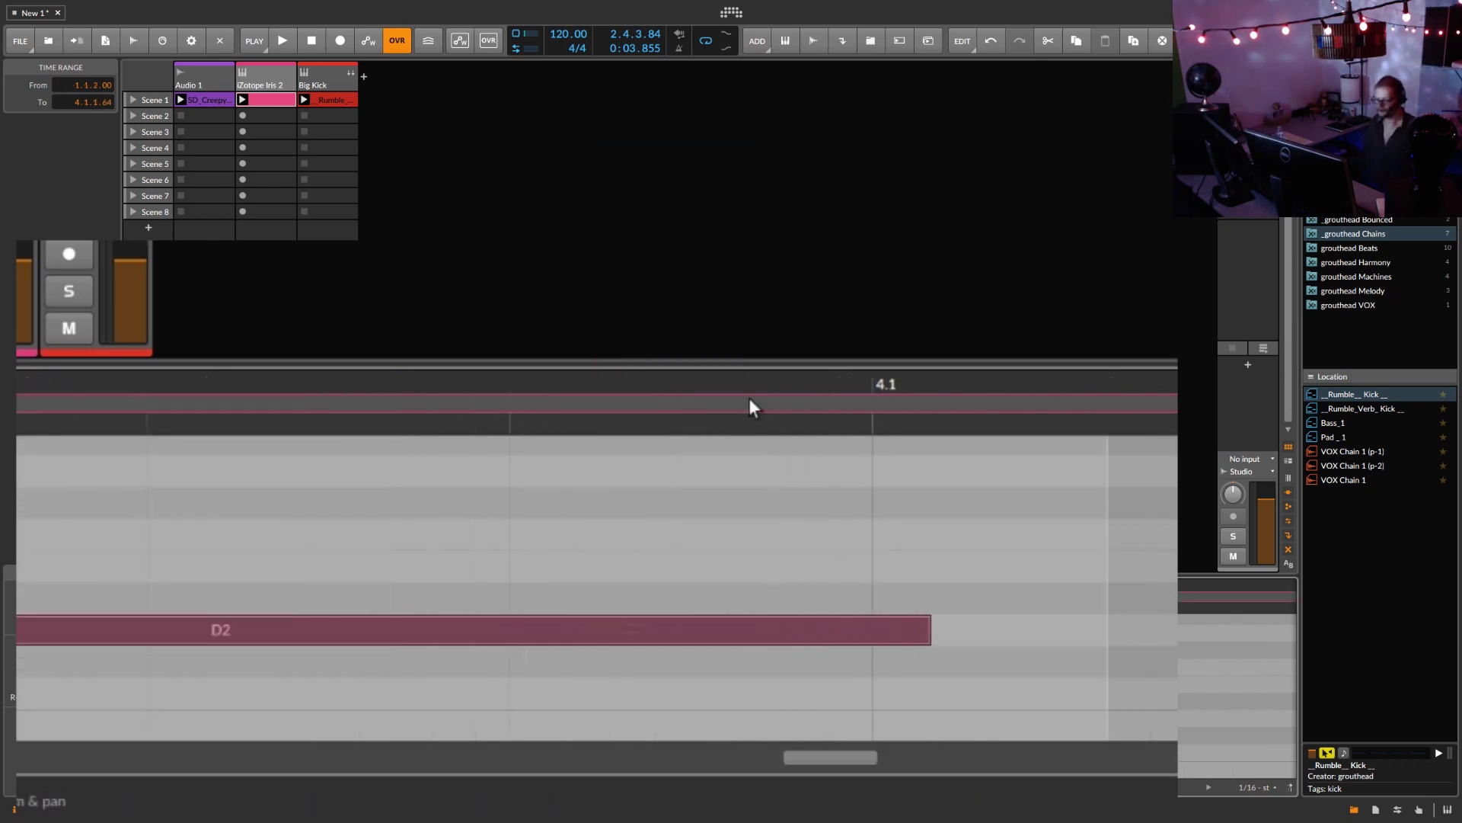
Quantize the D2 note with the custom 1/16 straight grid and the End Amount set to 100 %.
drag(758, 382, 924, 567)
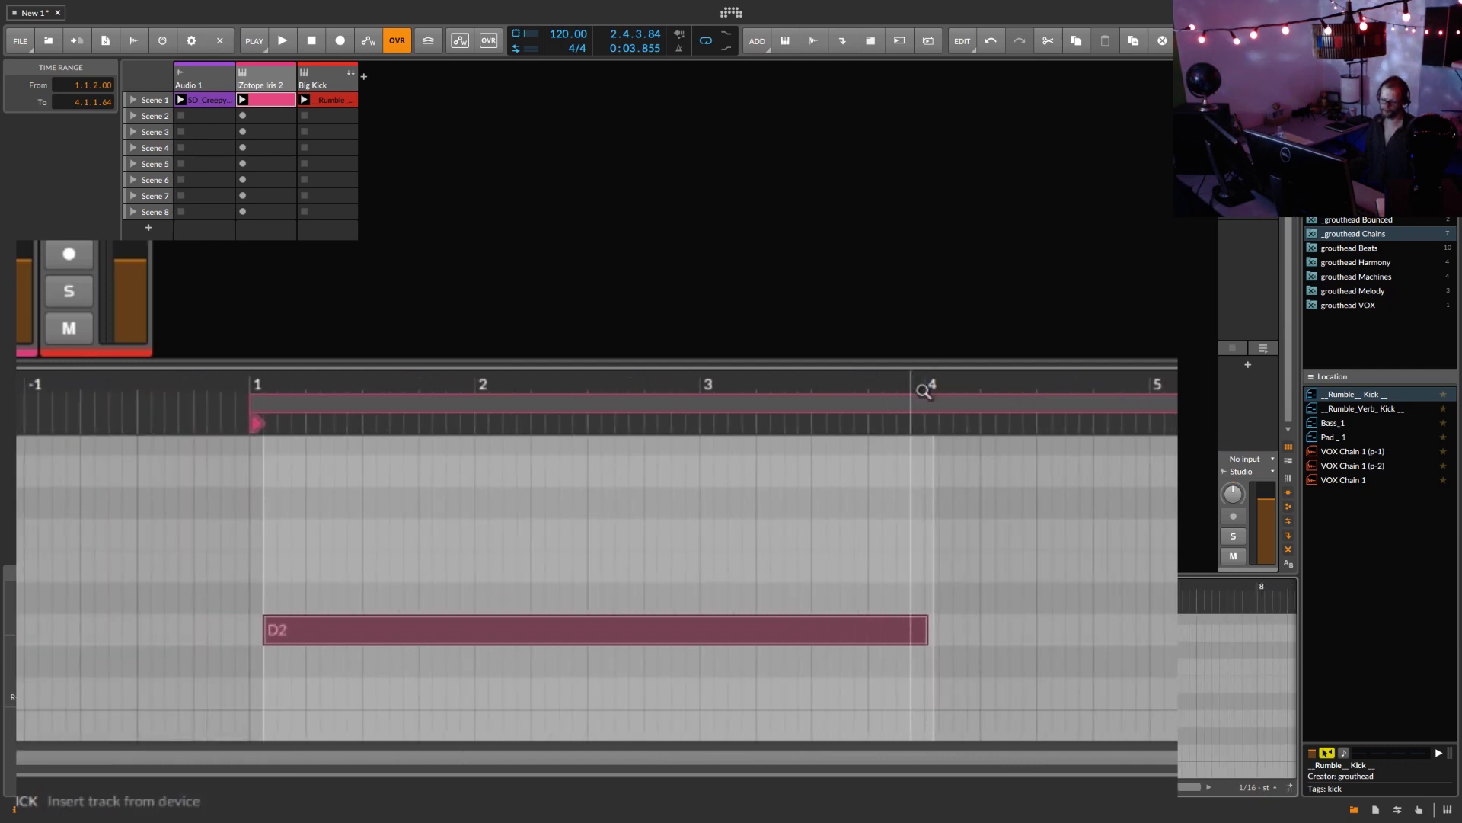
right_click(719, 628)
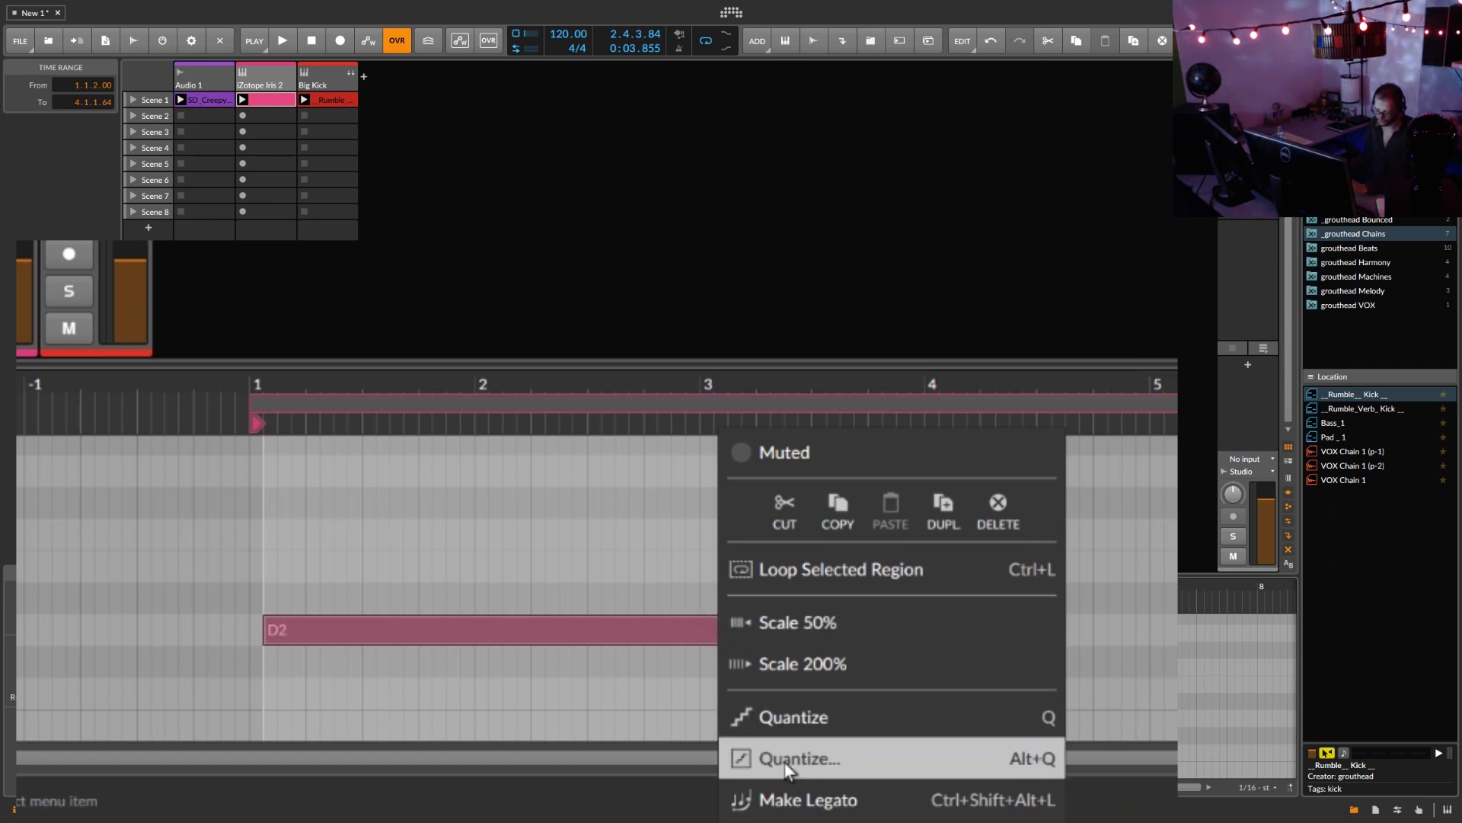
key(alt+q)
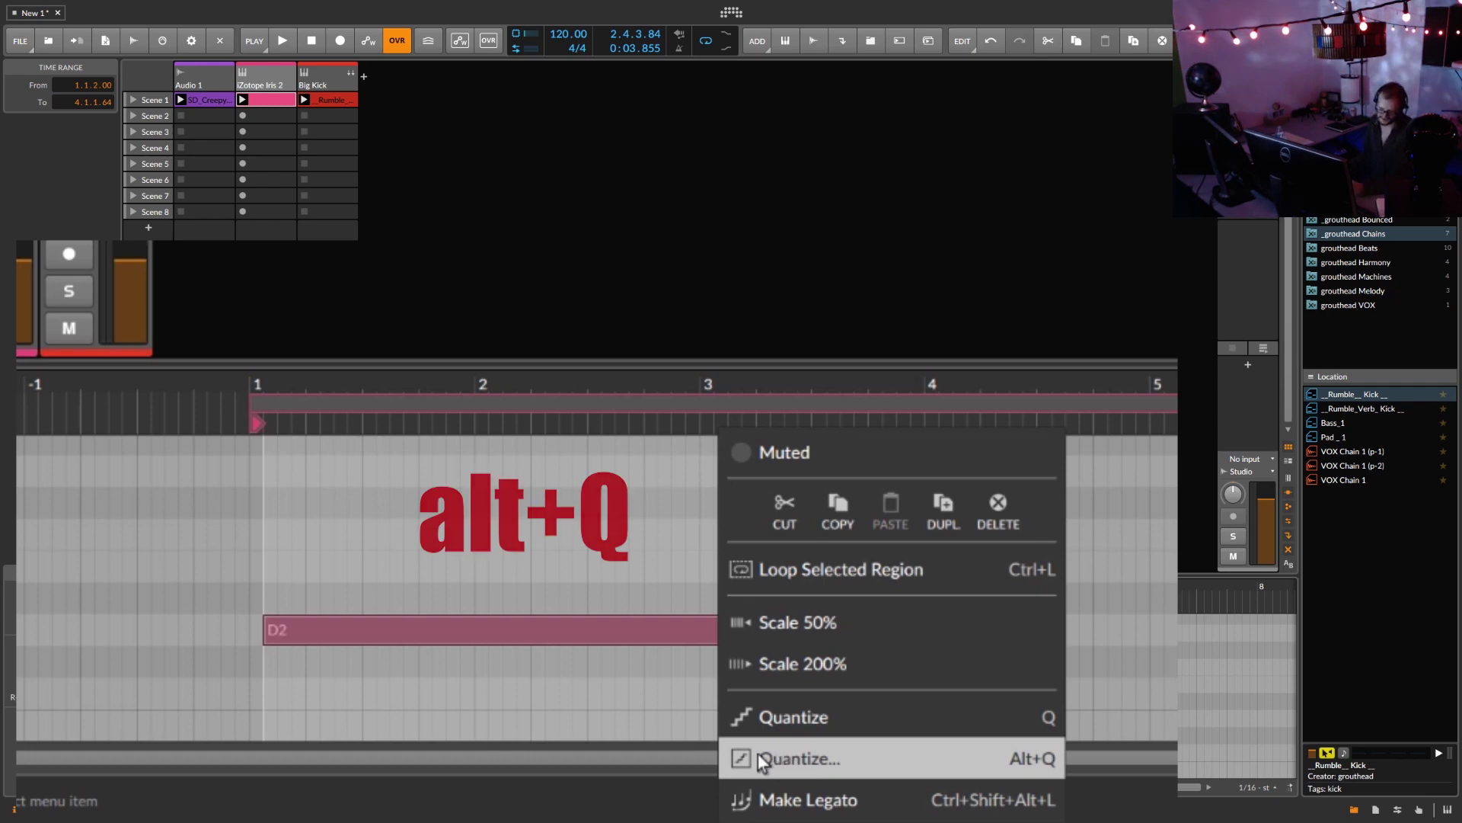
click(779, 760)
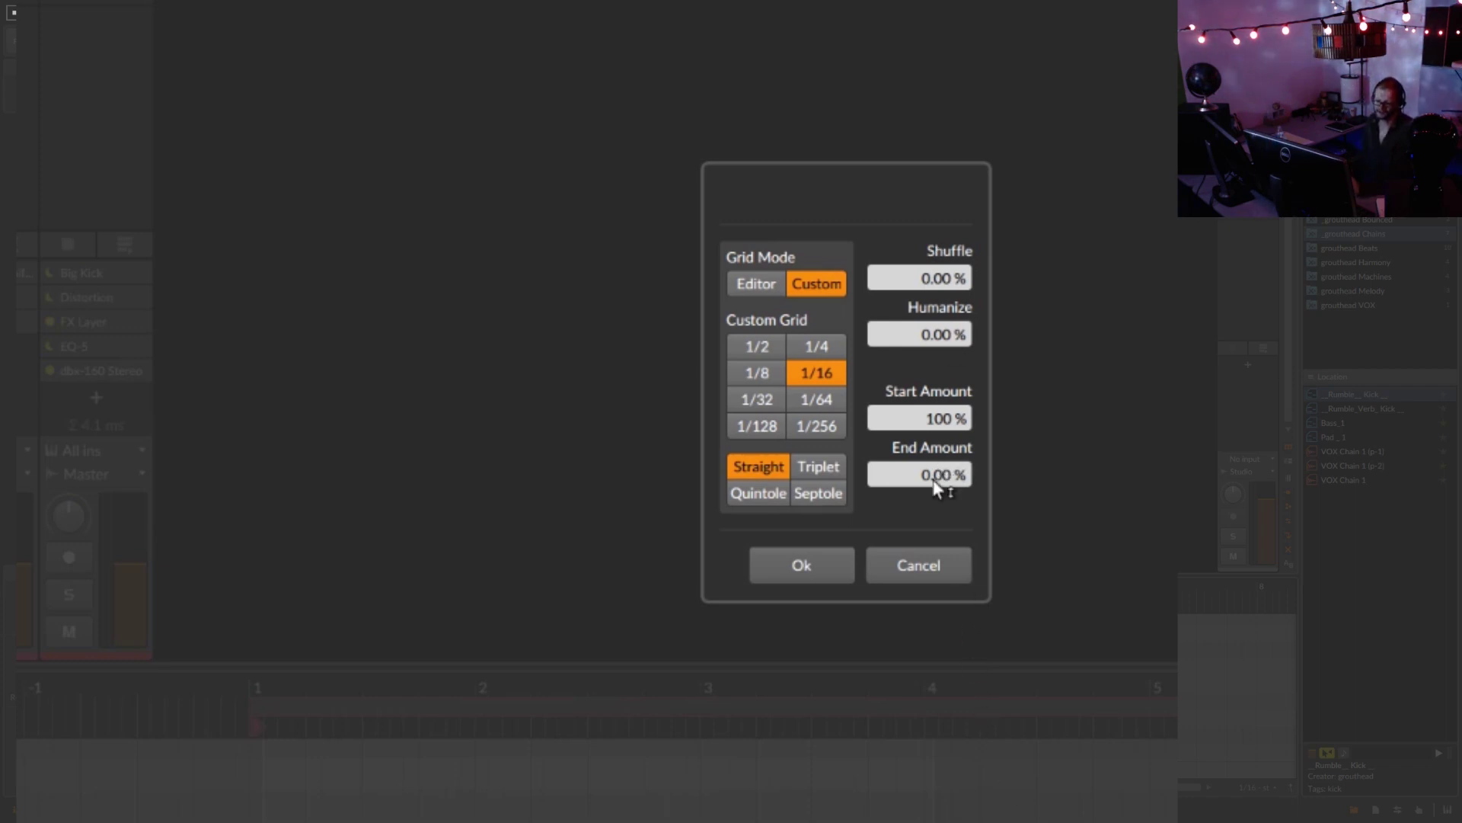
drag(935, 478, 936, 342)
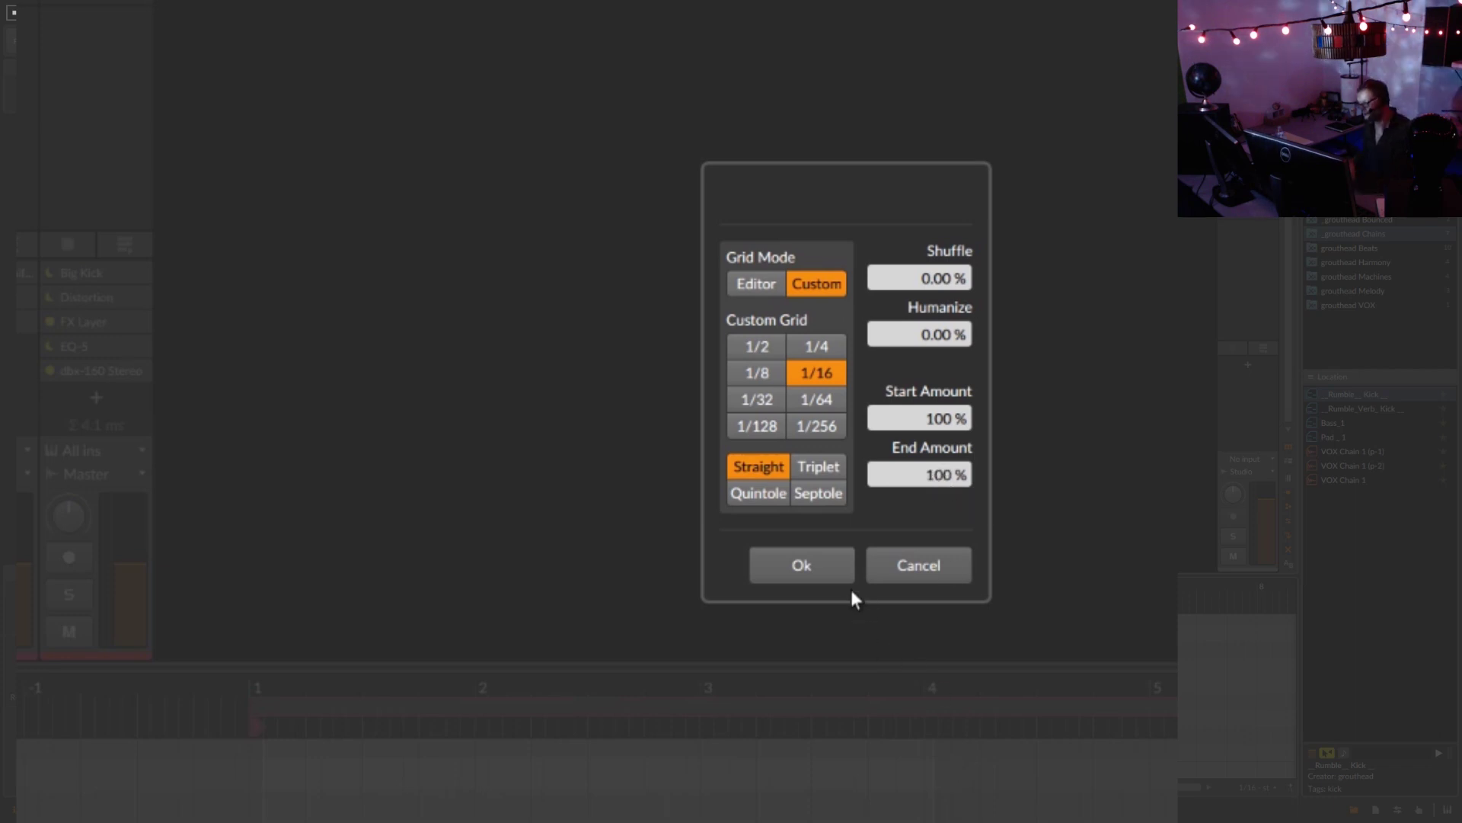
click(829, 569)
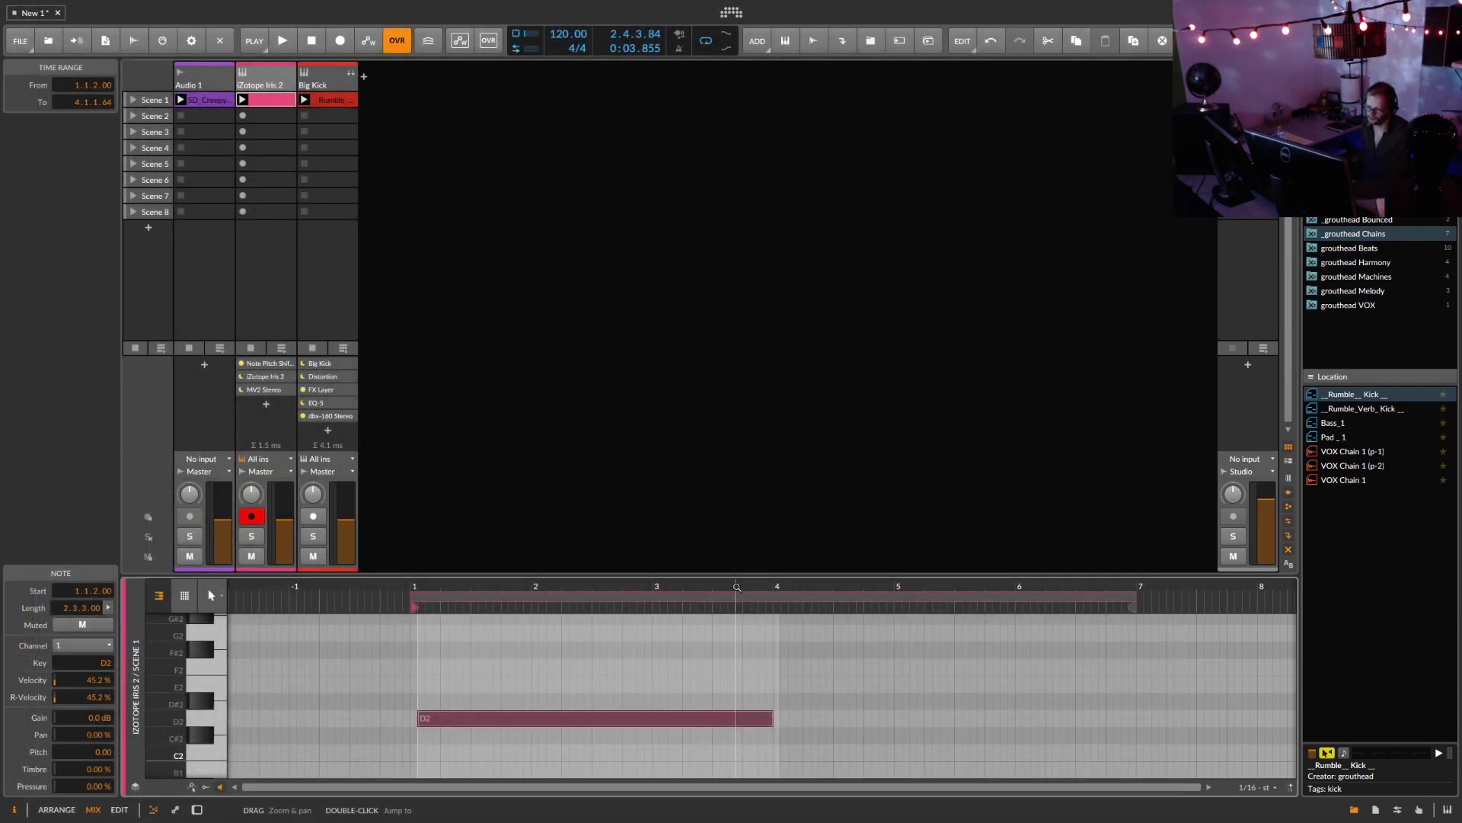
Extend the D2 note's end slightly past 4.1 off the grid and quantize it to end at 4.1.2.00.
drag(738, 587, 419, 685)
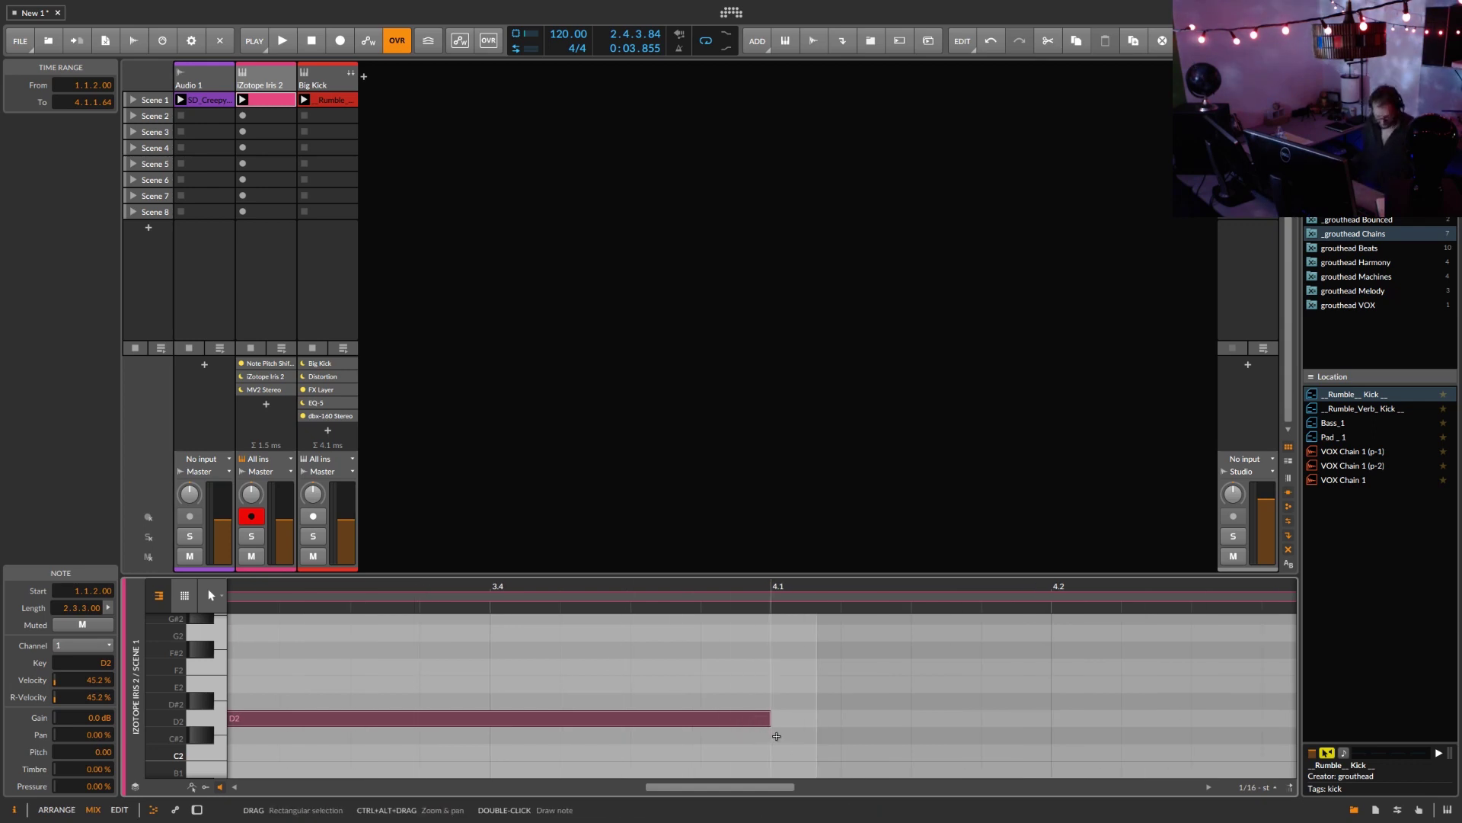
drag(769, 717, 805, 719)
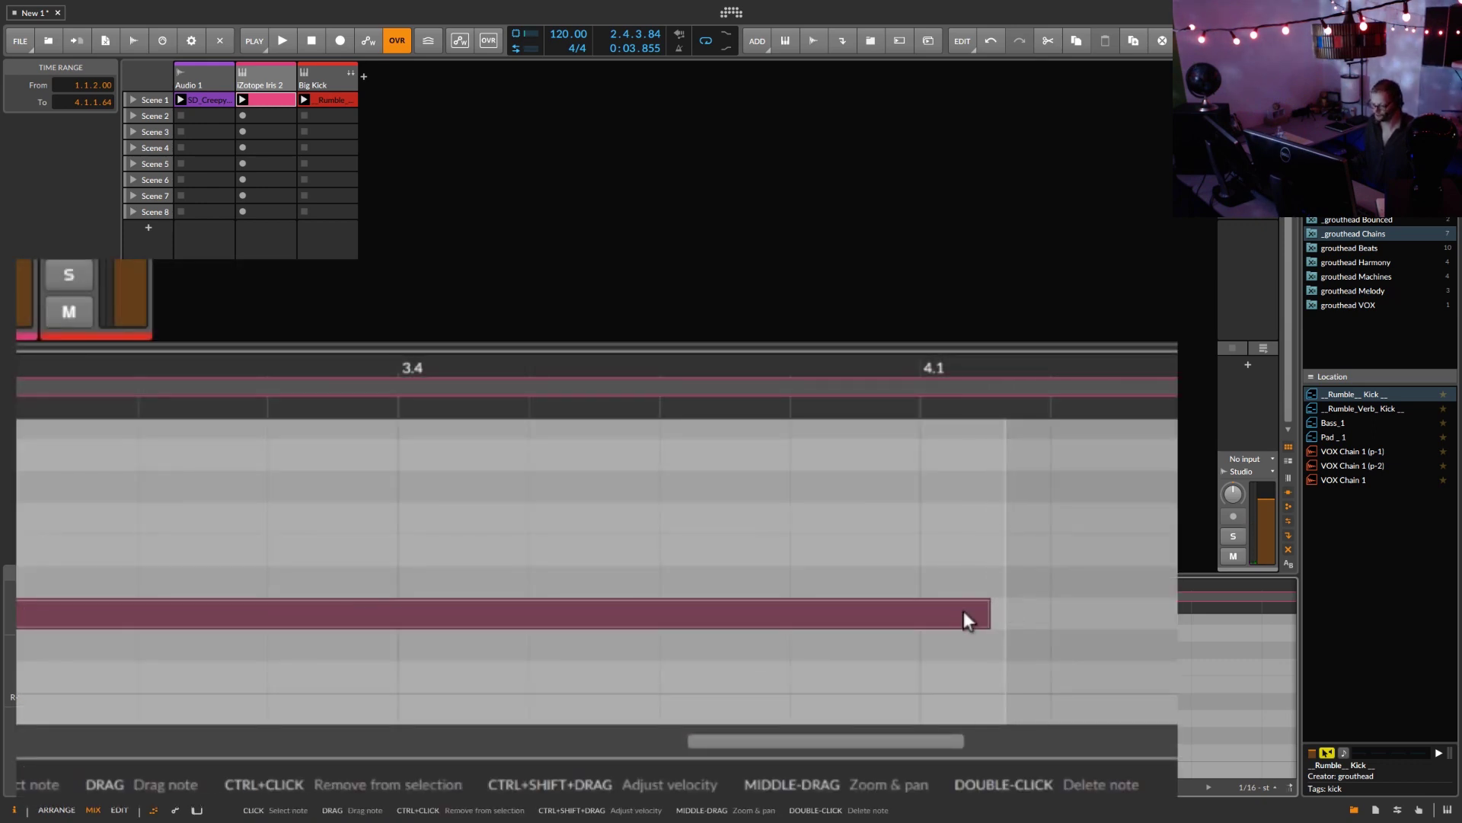
click(962, 611)
key(q)
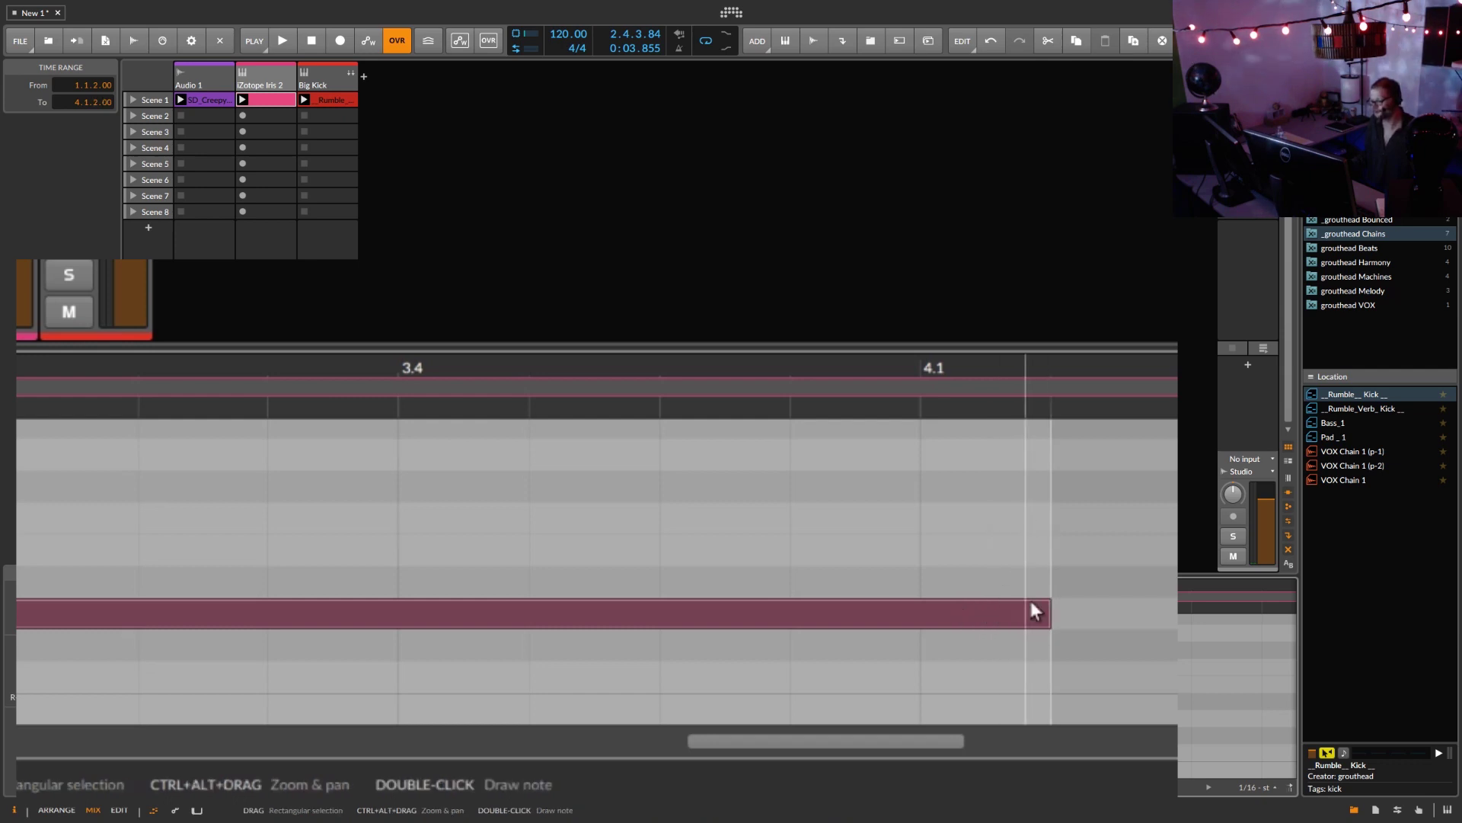
drag(982, 362, 1076, 270)
drag(853, 591, 942, 582)
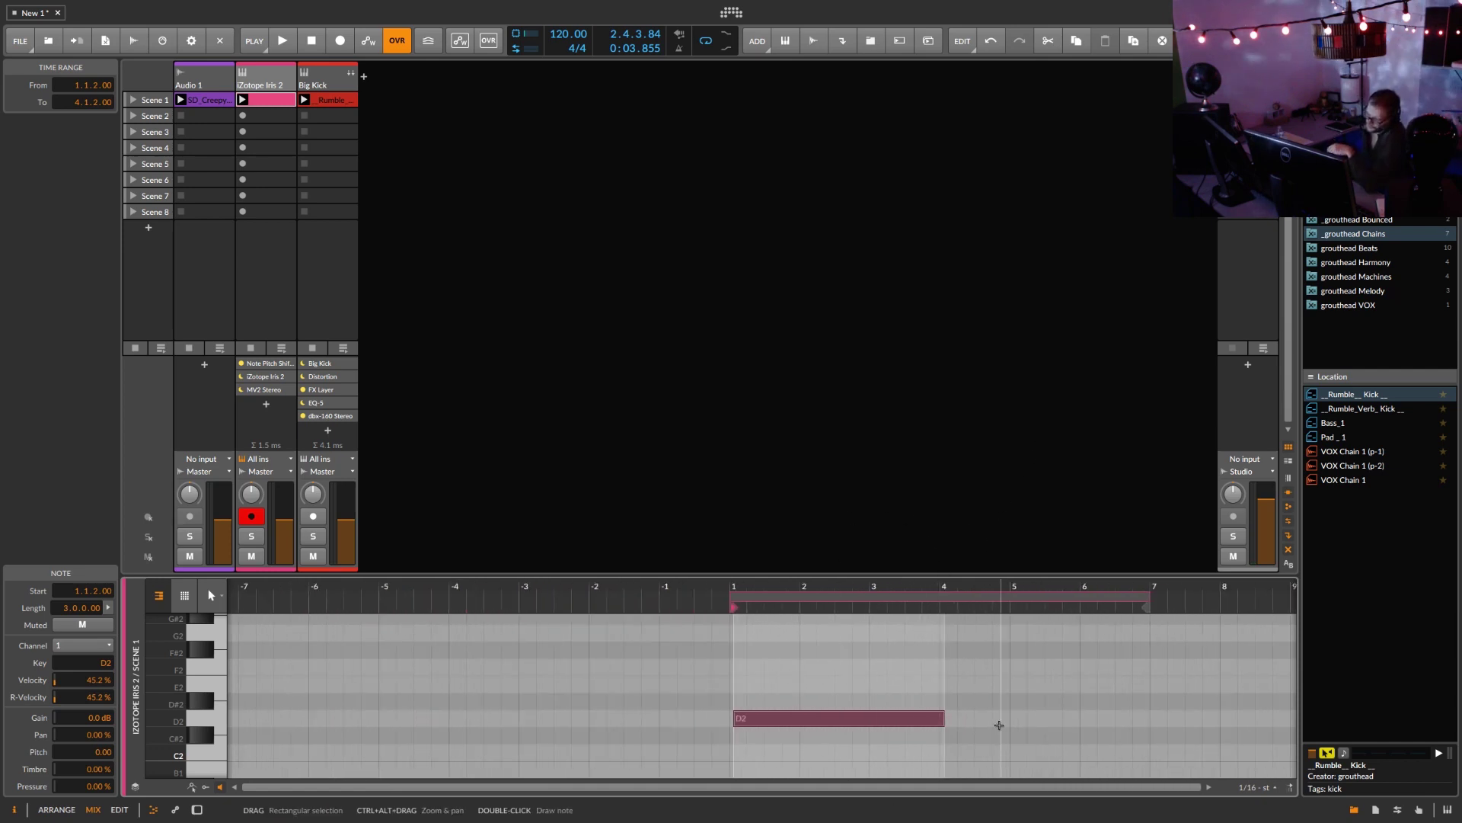
Open the detailed quantize settings for the D2 note again.
right_click(912, 718)
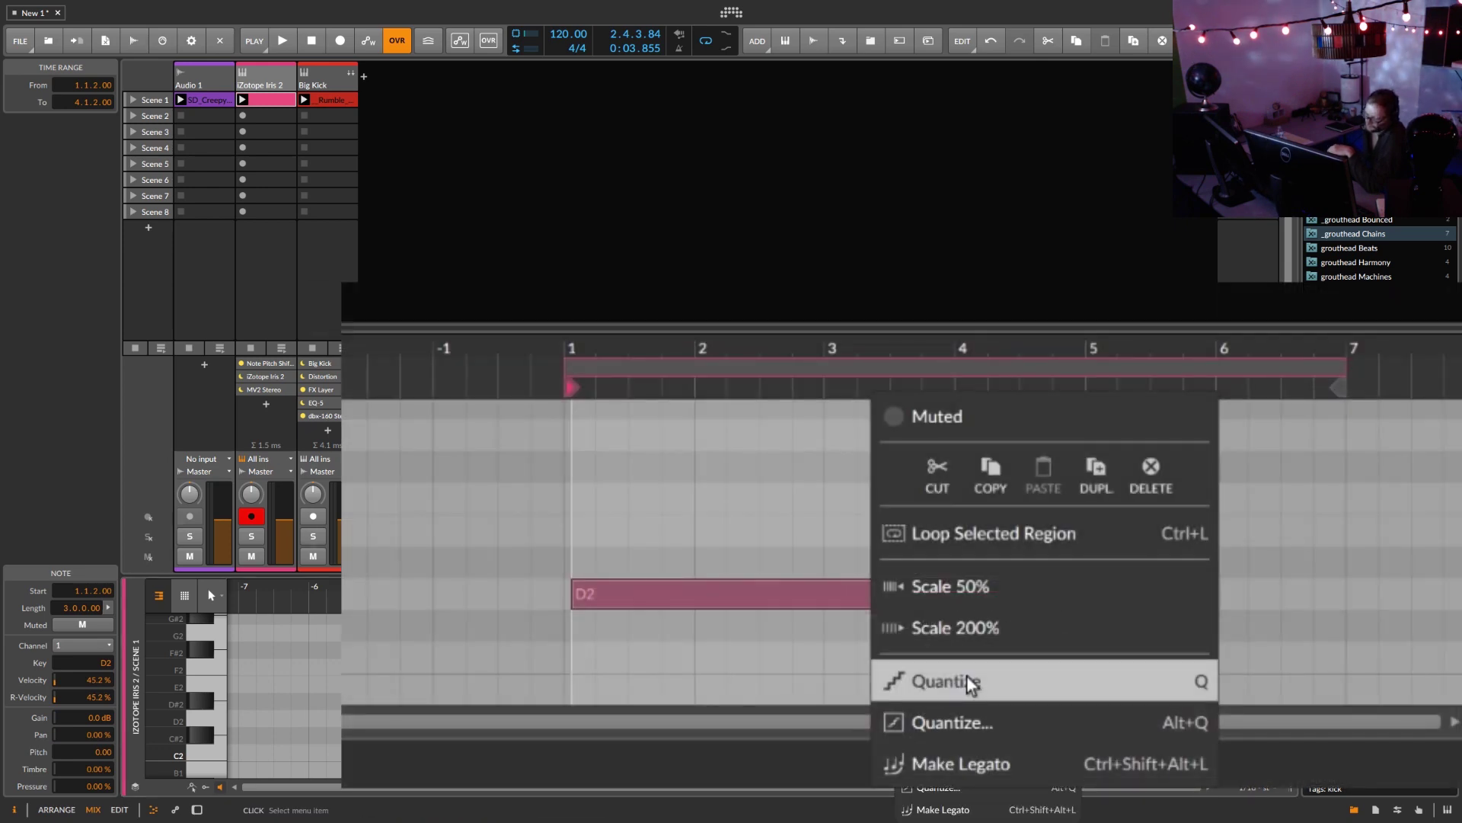
click(796, 609)
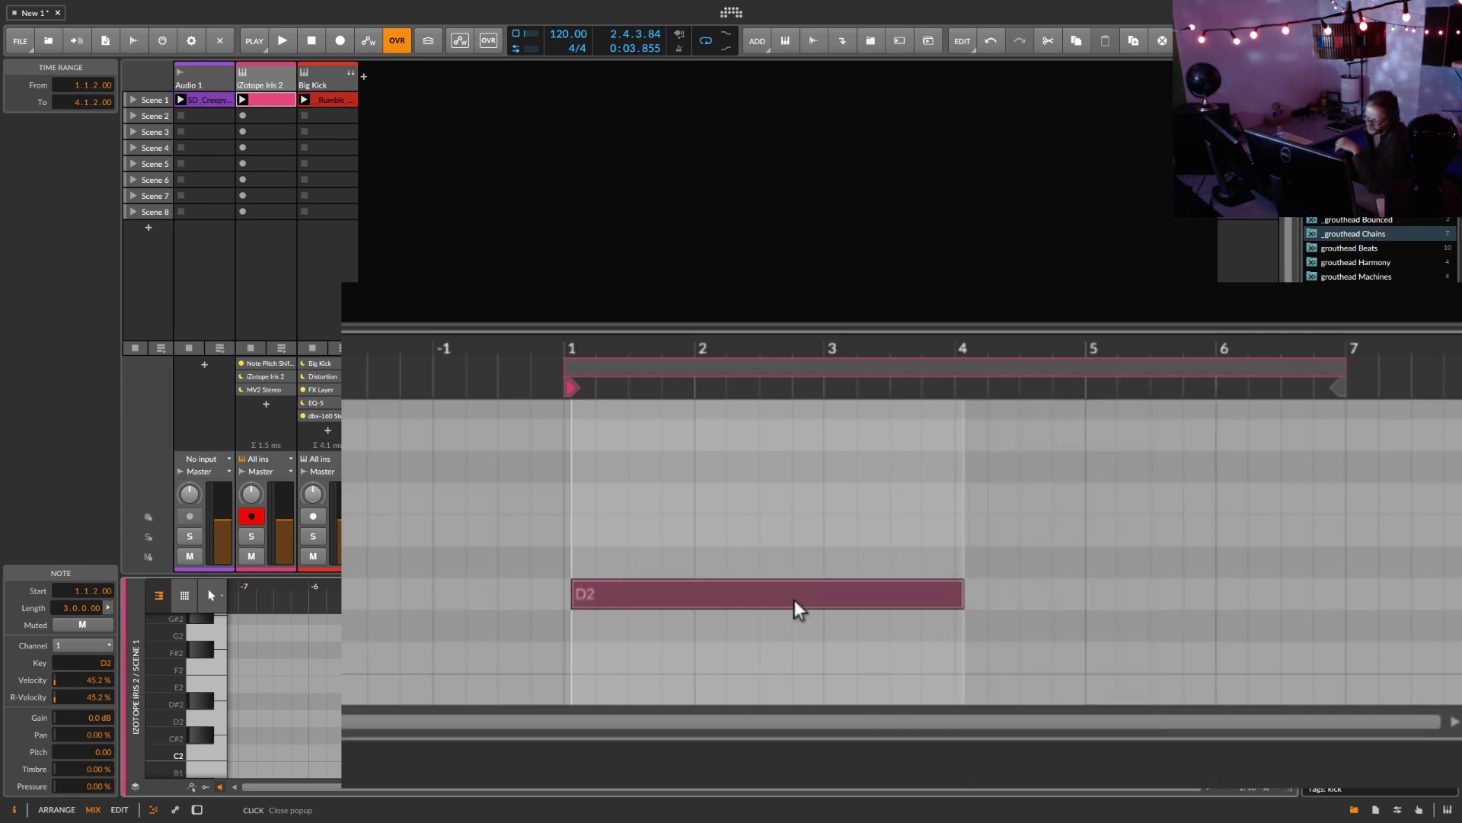
right_click(796, 609)
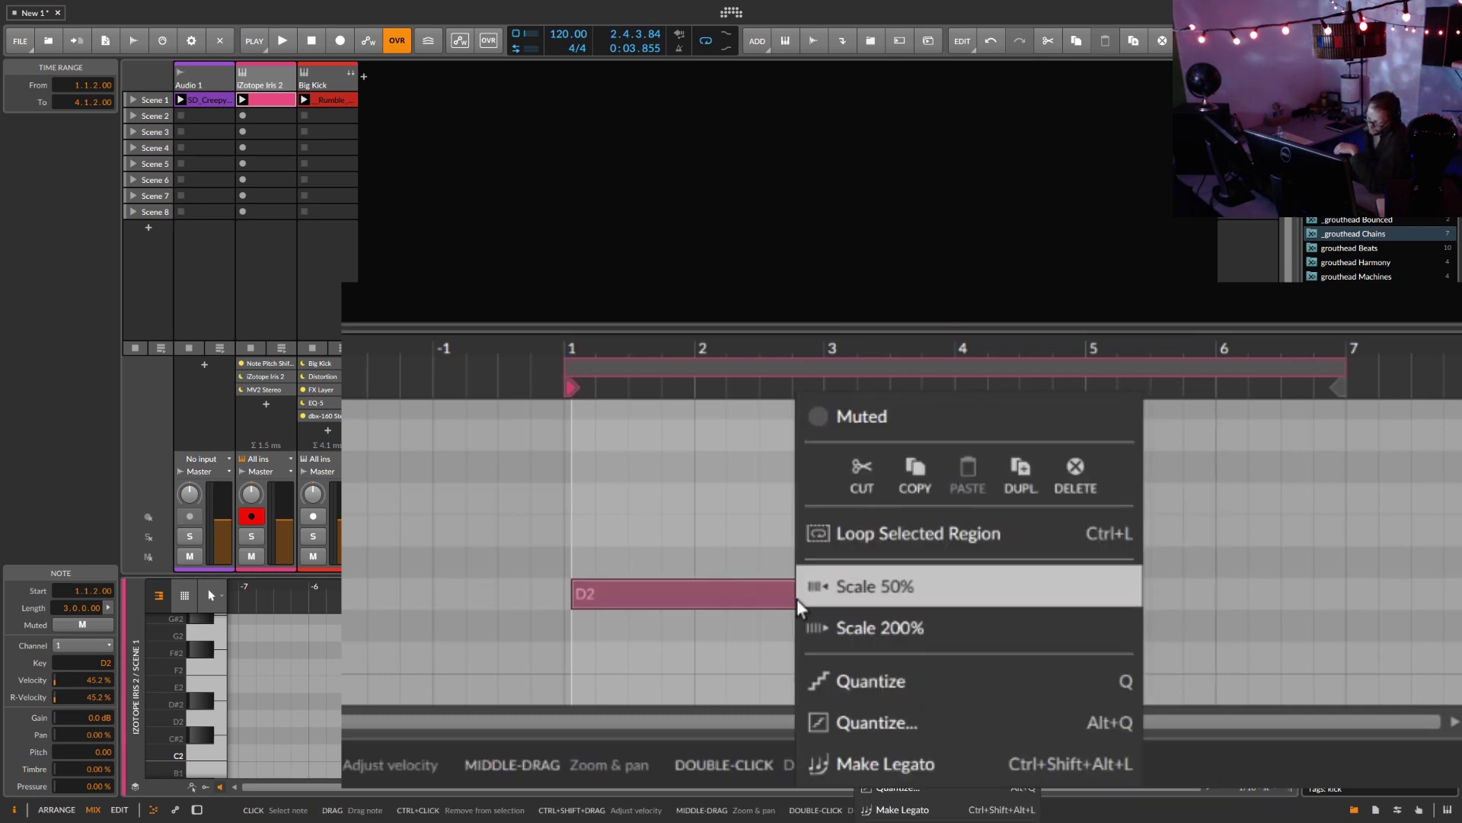
click(865, 720)
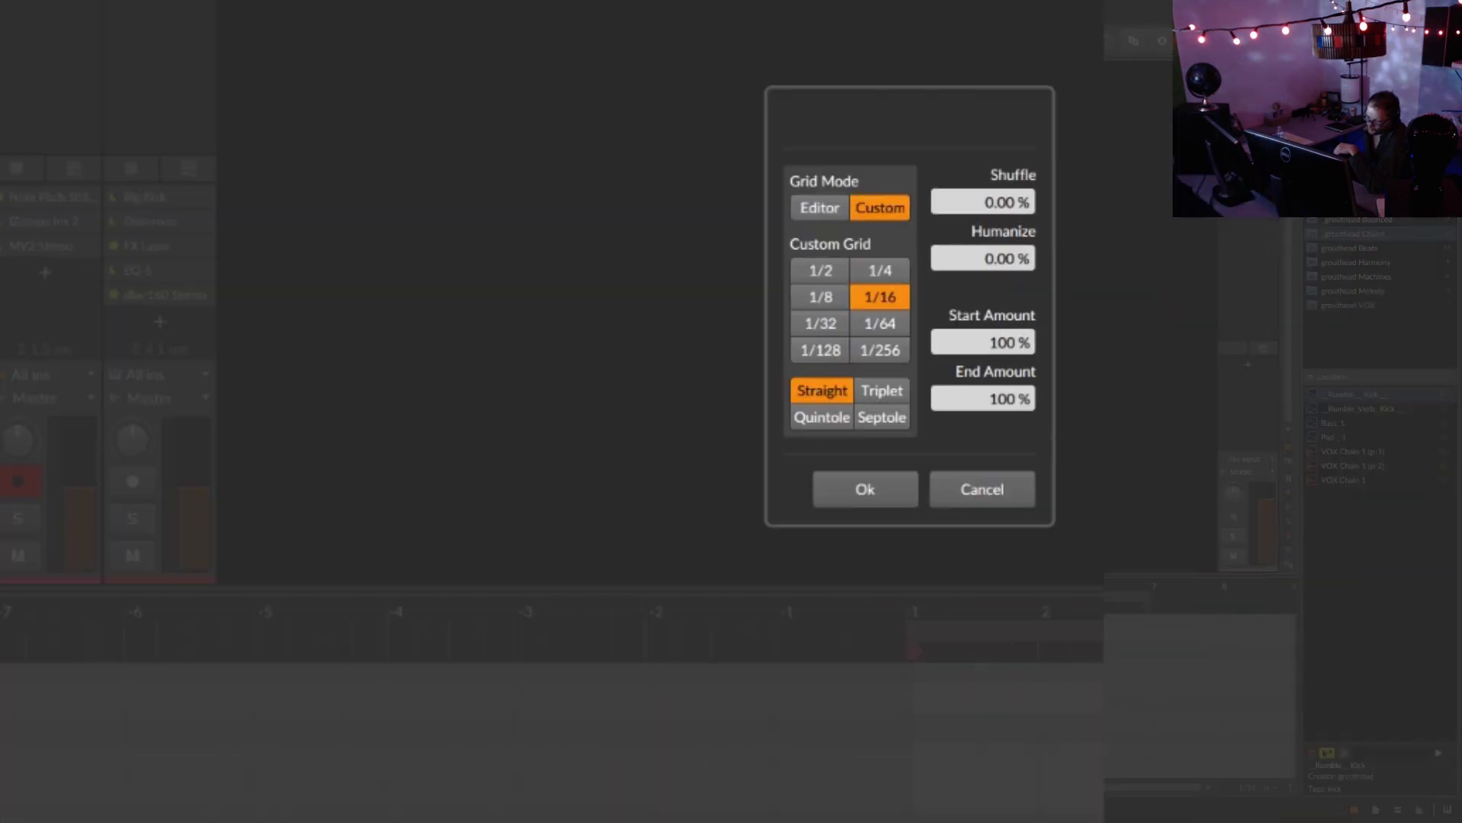